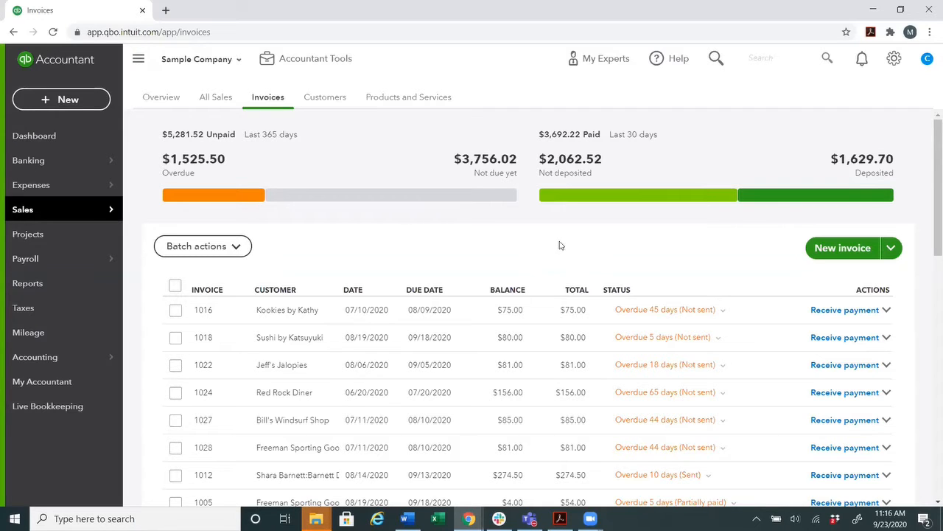
Start a new recurring transaction template of type Expense from the recurring transactions list.
click(893, 64)
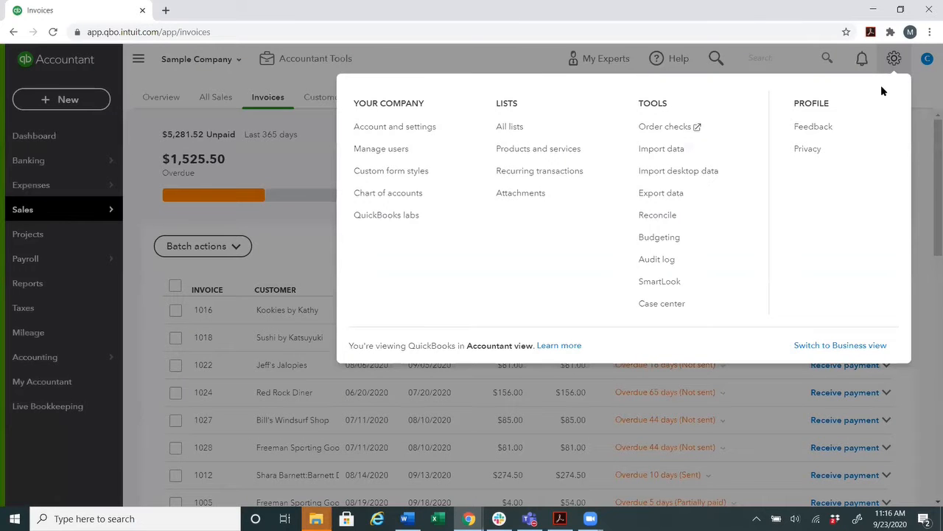
click(549, 174)
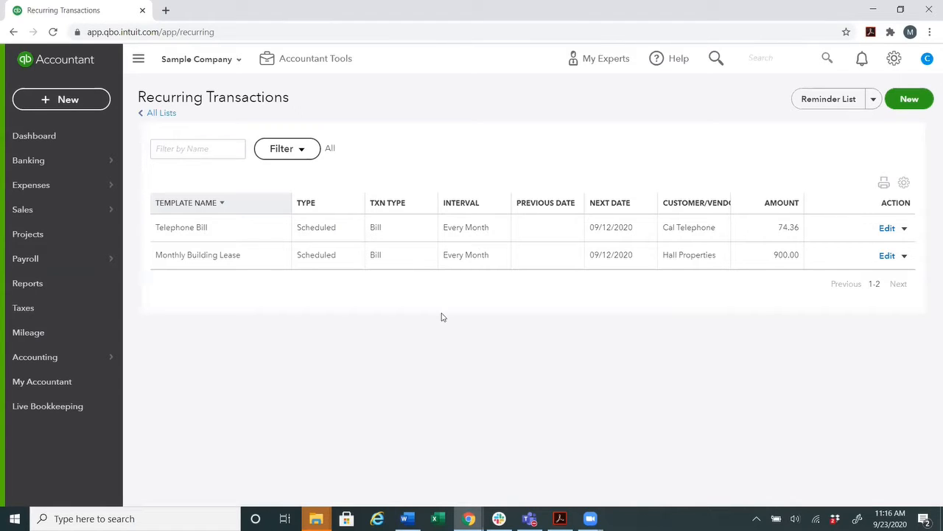
click(910, 101)
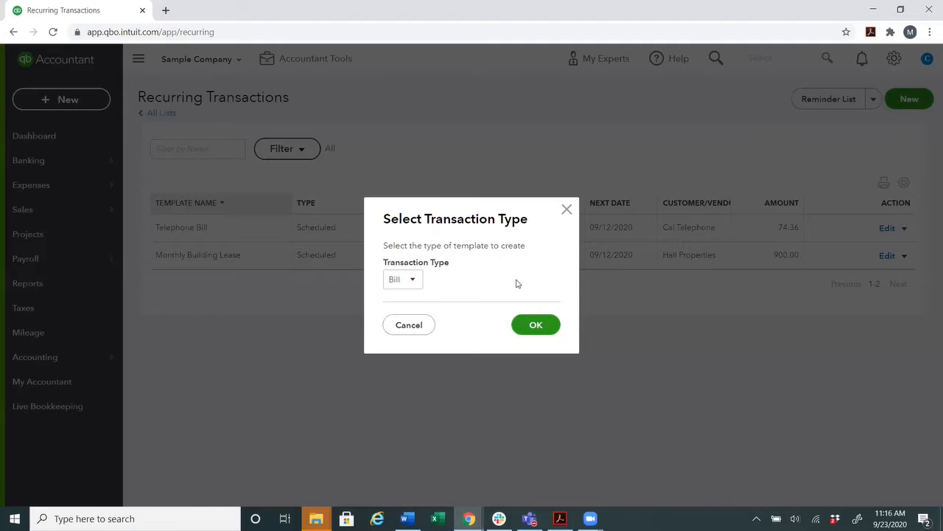
click(413, 285)
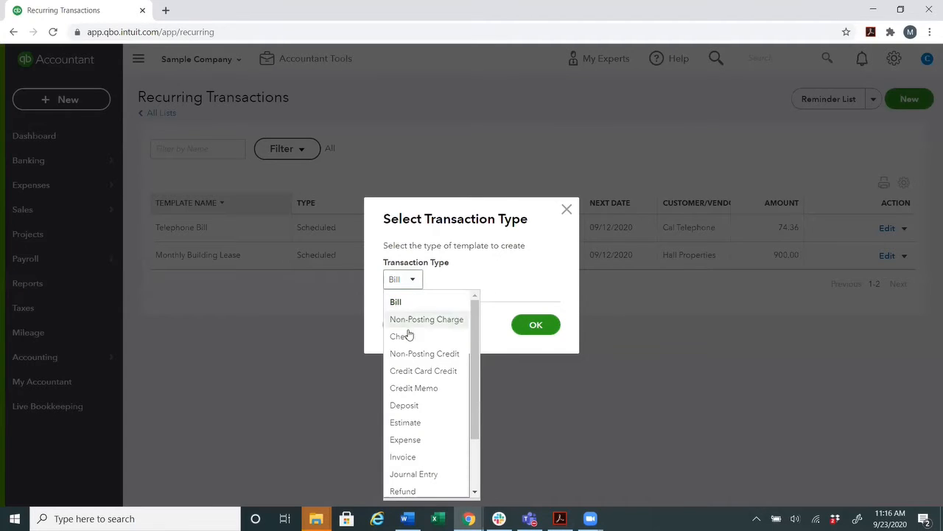
click(422, 441)
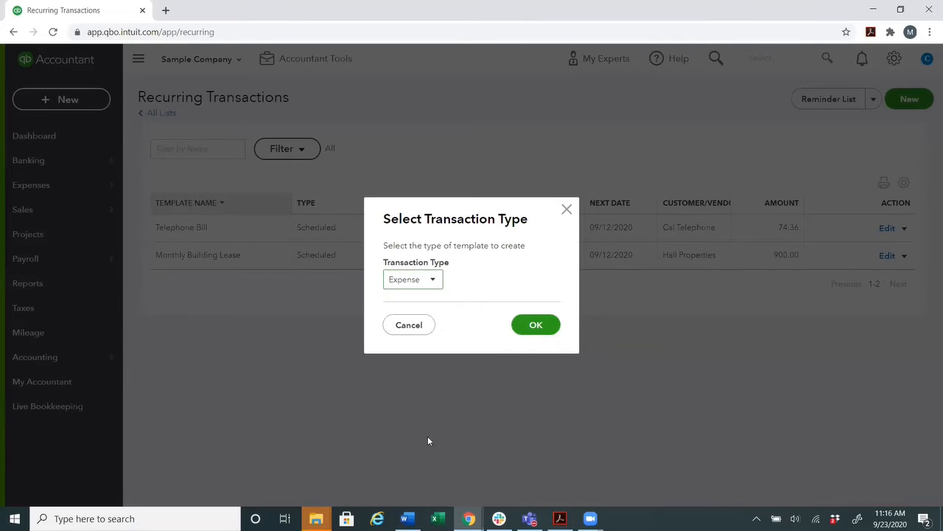
click(536, 325)
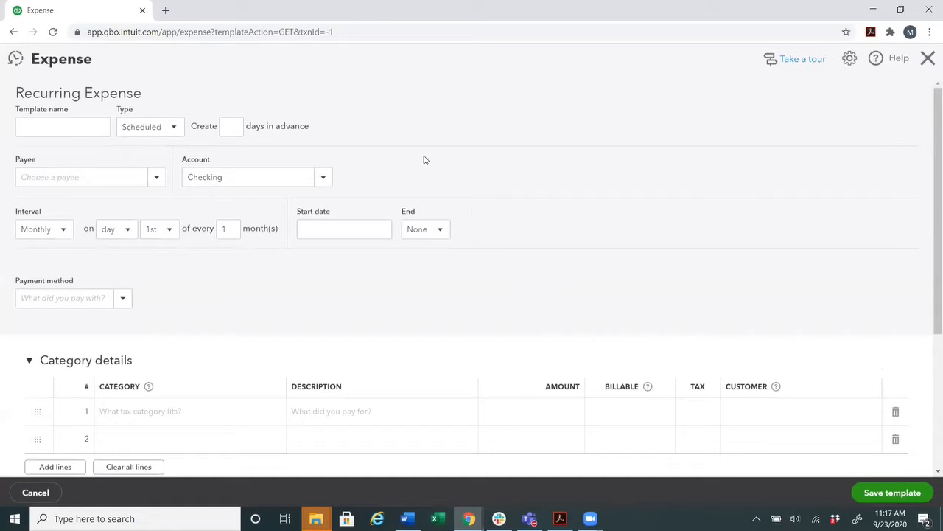
Name the template Heat Bill and make it a Reminder 5 days before the transaction date.
click(85, 126)
text(Heat Bill)
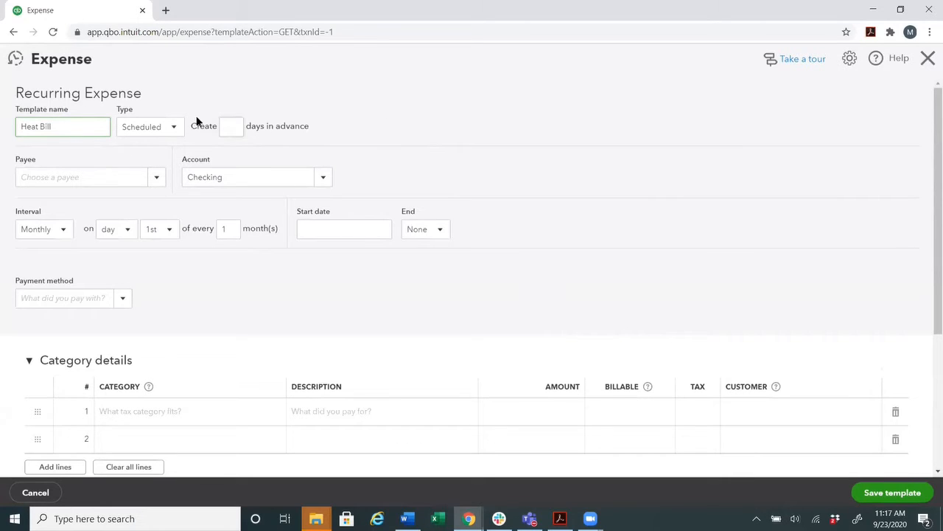
click(175, 128)
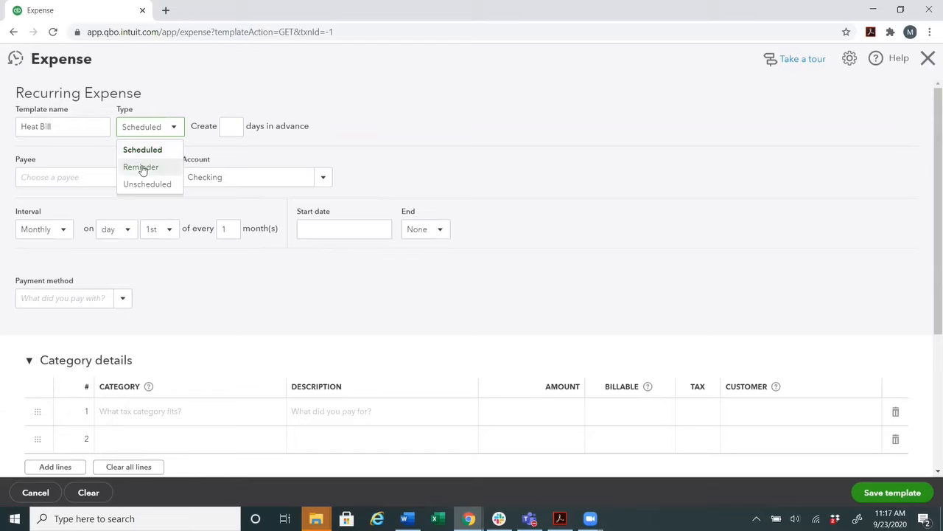
click(145, 168)
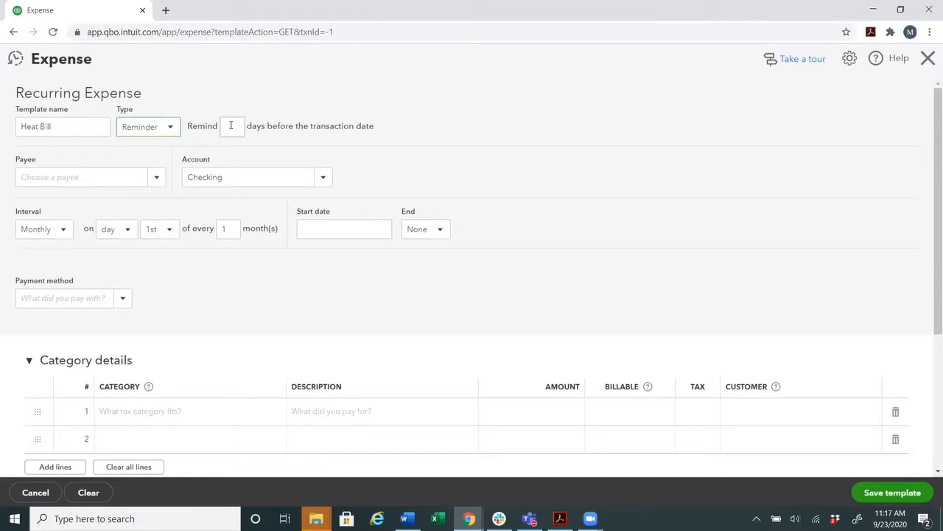
click(231, 125)
text(5)
Choose Chin's Gas and Oil as the payee and Checking as the payment account.
click(157, 185)
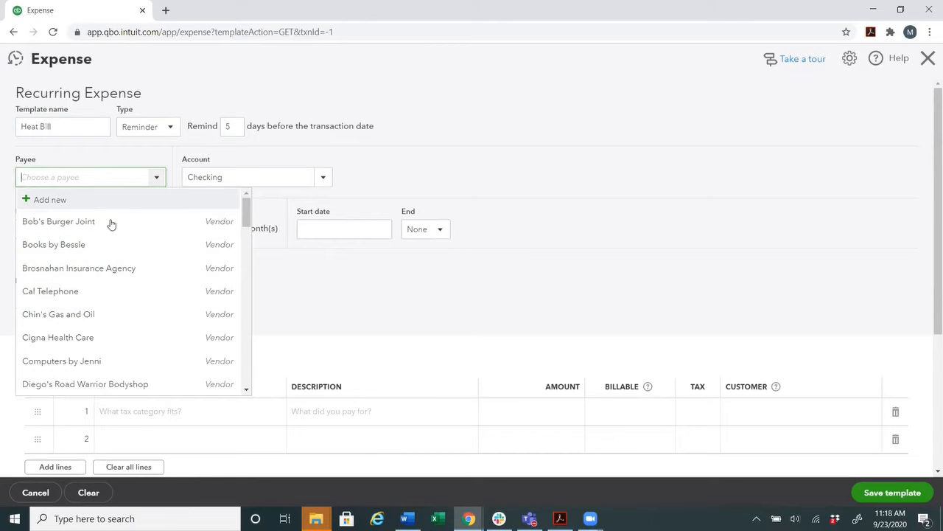
click(118, 320)
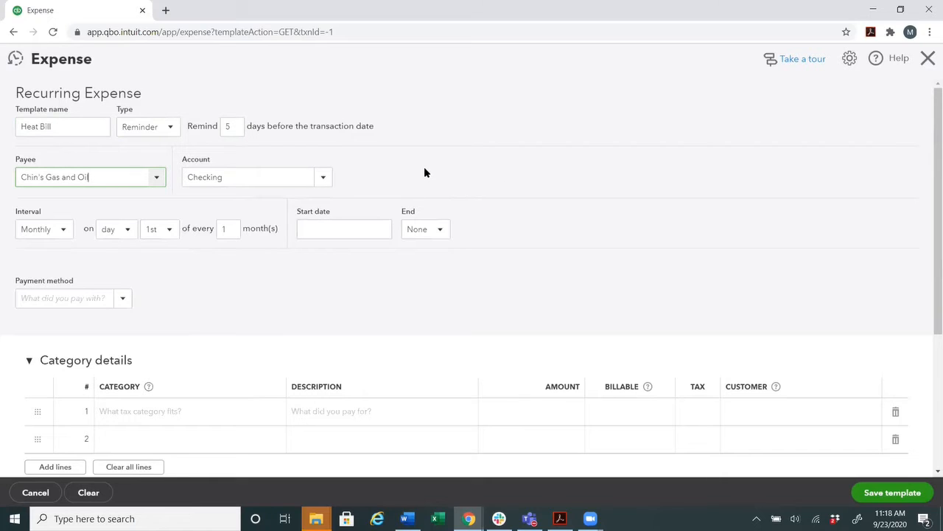
click(324, 181)
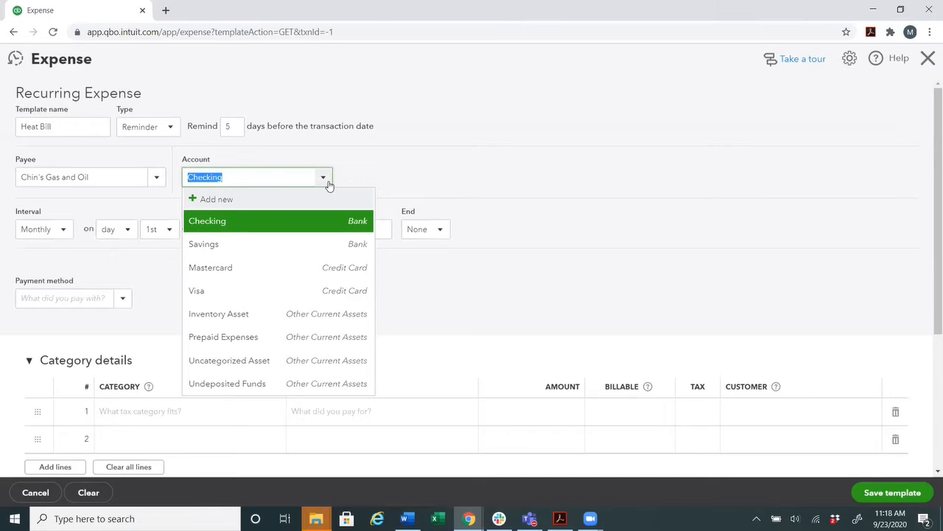
click(274, 221)
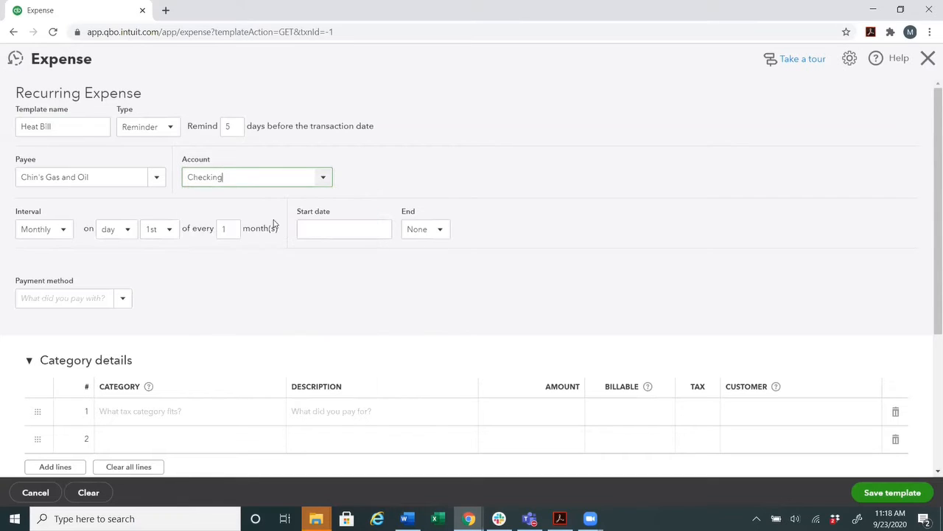
Set the recurring expense's interval to Monthly with a start date of 10/01/2020.
click(65, 233)
click(63, 286)
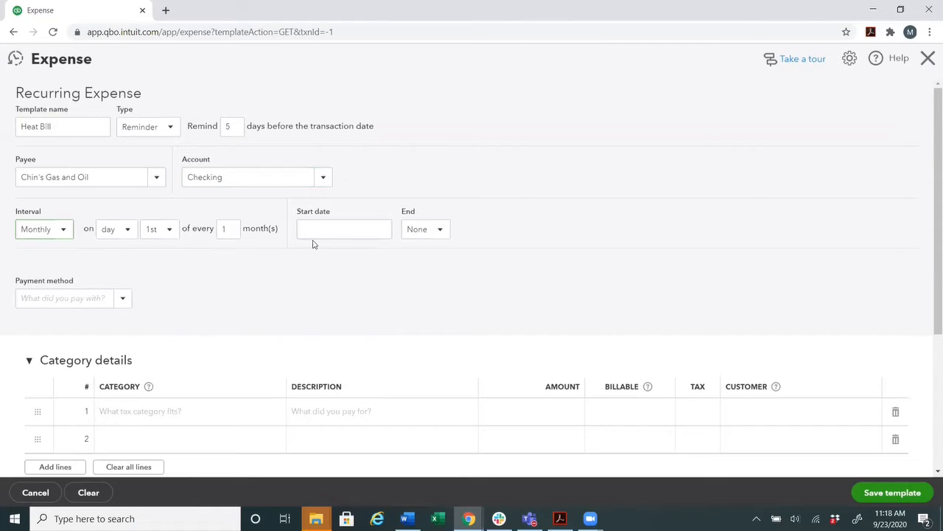
click(381, 230)
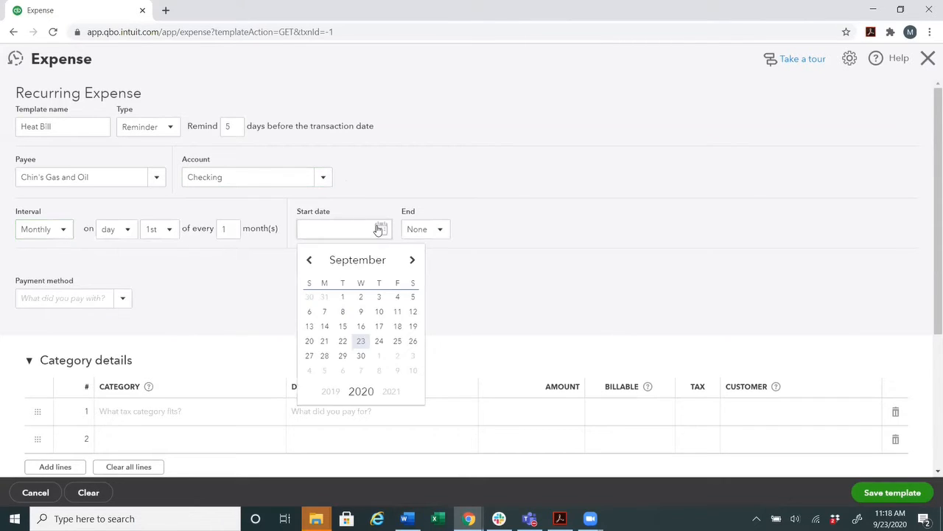
click(412, 260)
click(379, 296)
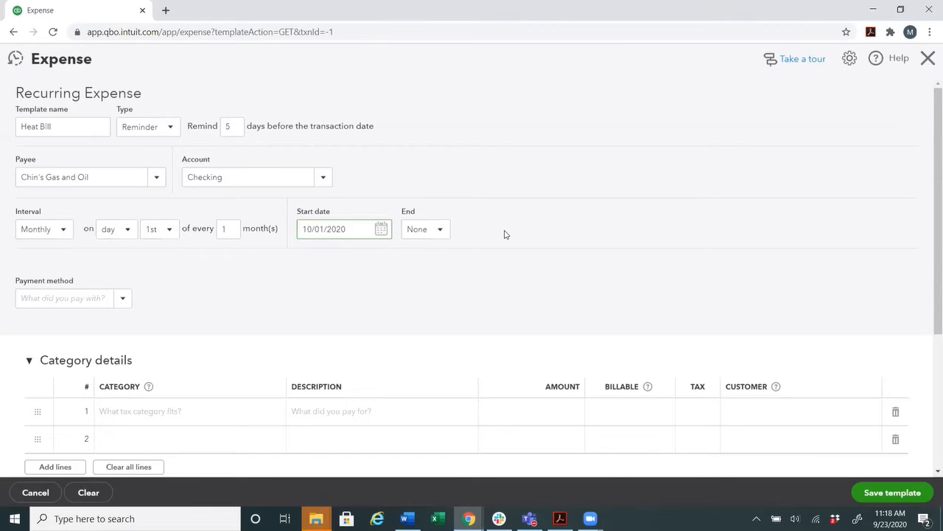
Set the recurring expense's payment method to Check.
scroll(149, 320, down, 1)
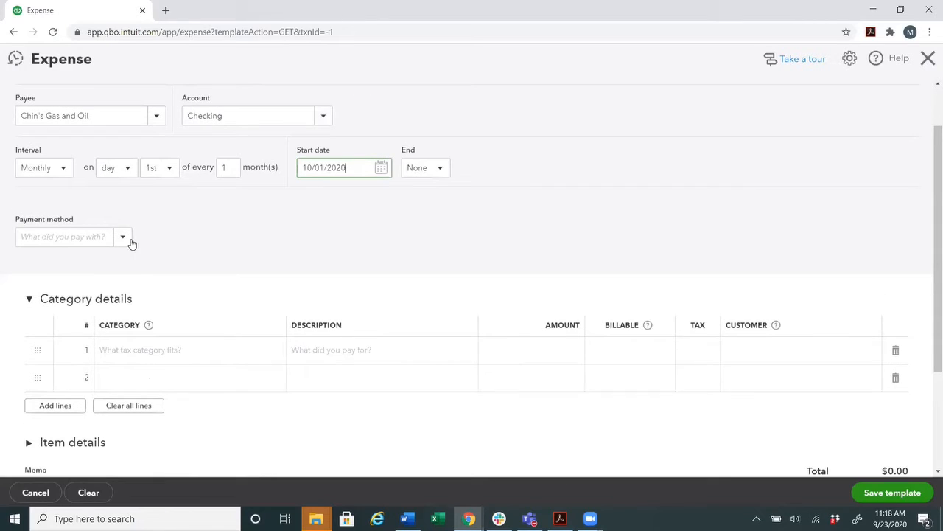
click(125, 241)
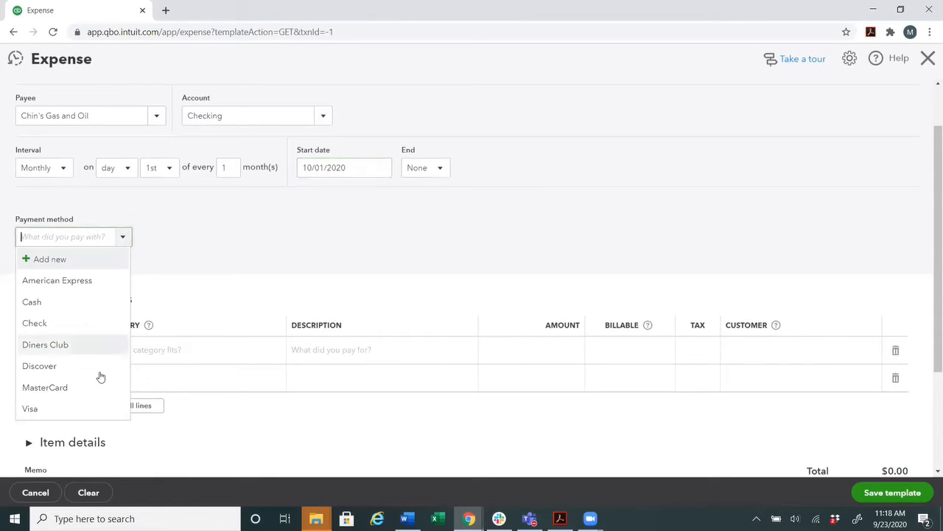
click(97, 323)
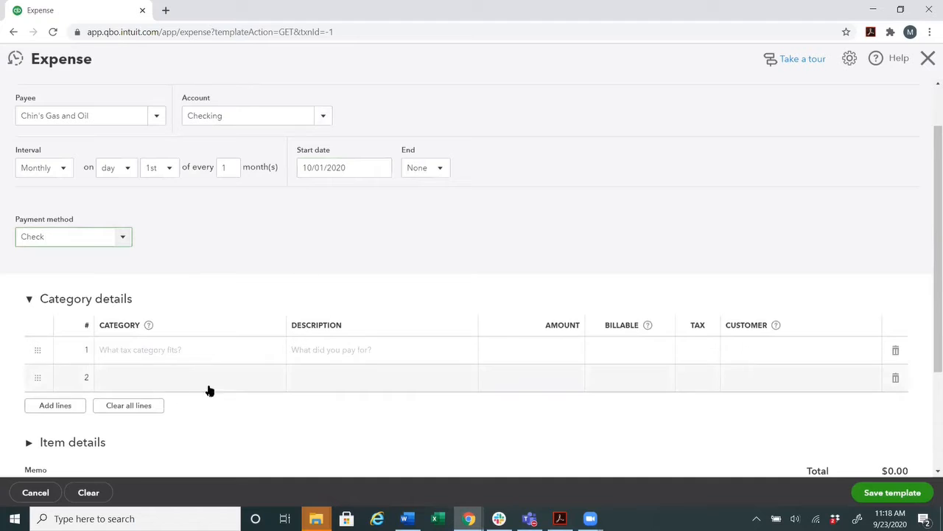
Fill the first category line with Utilities:Gas and Electric, description "Heat bill for office" and amount 200.00.
click(216, 351)
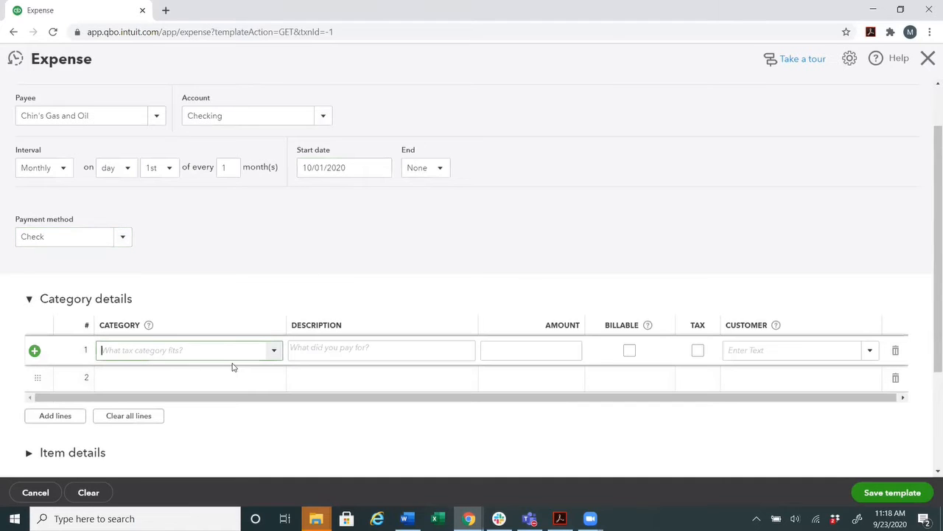
text(Utilities)
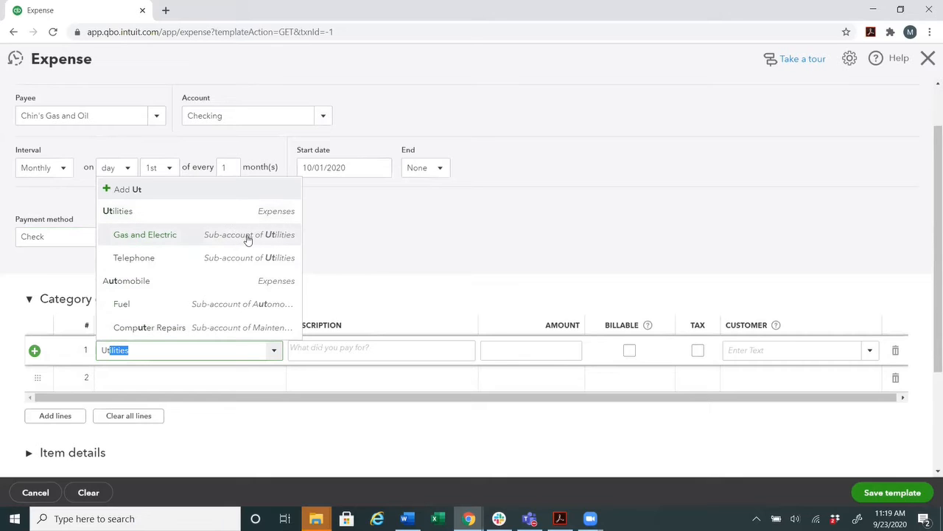
click(249, 236)
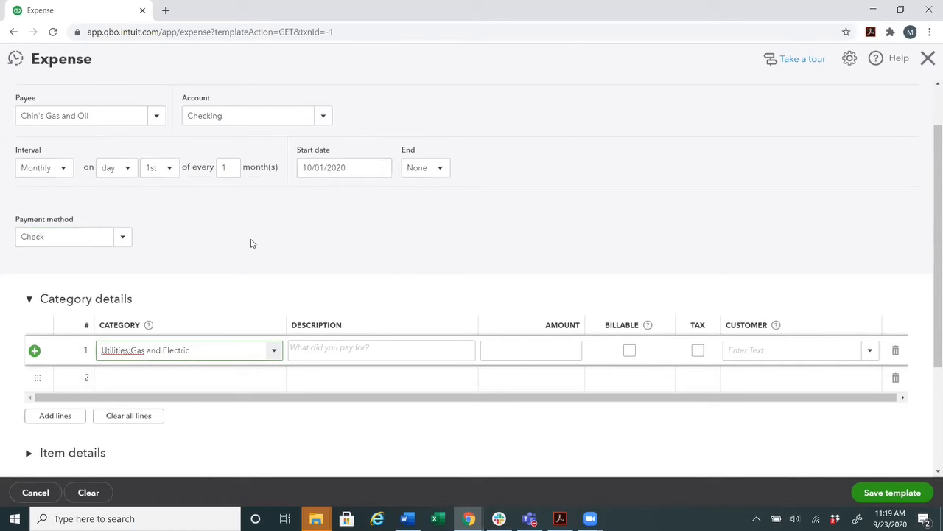
click(358, 354)
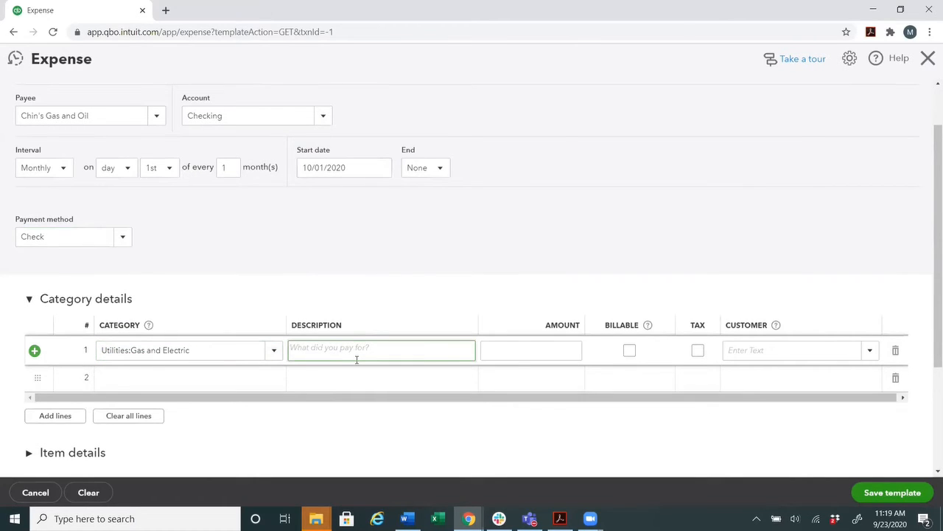
text(Heat bill for office)
key(Tab)
text(200.00)
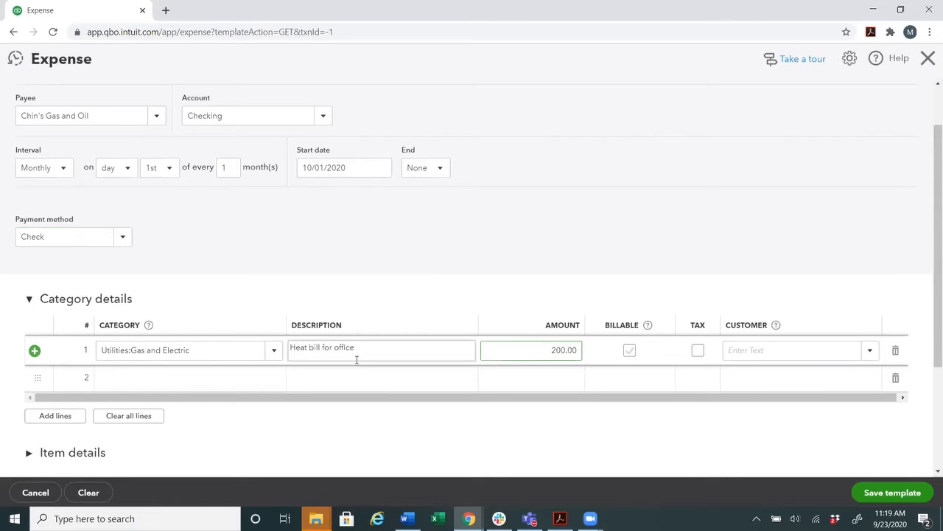
key(Tab)
Review the completed recurring expense form and save the template.
scroll(343, 387, down, 2)
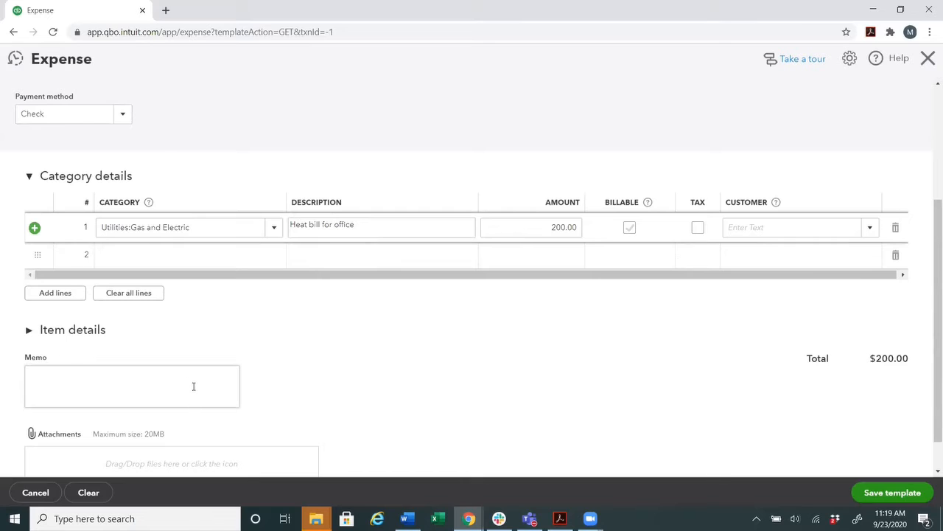
scroll(184, 391, down, 1)
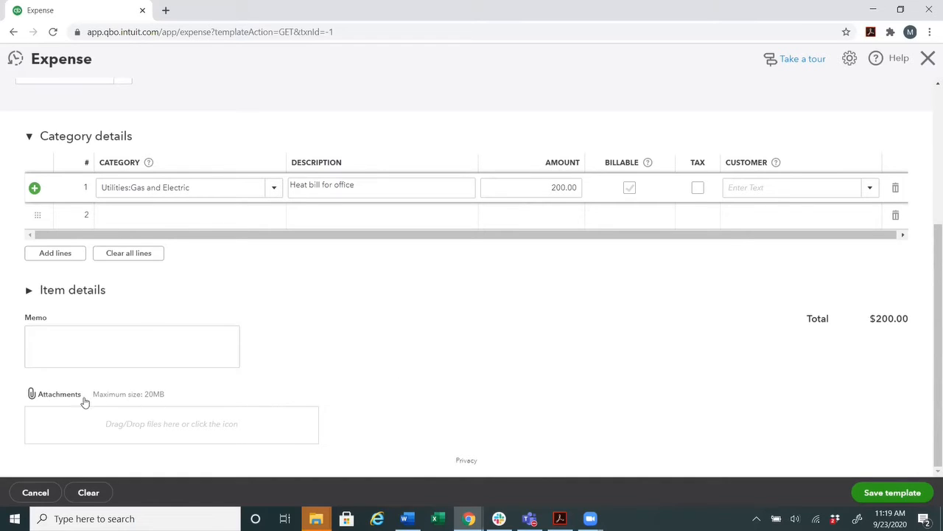
scroll(702, 410, up, 3)
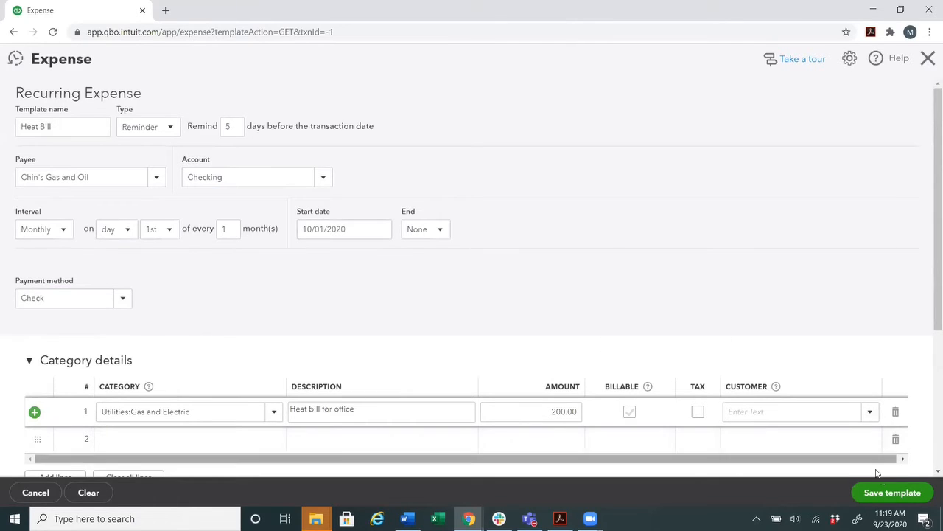
click(891, 494)
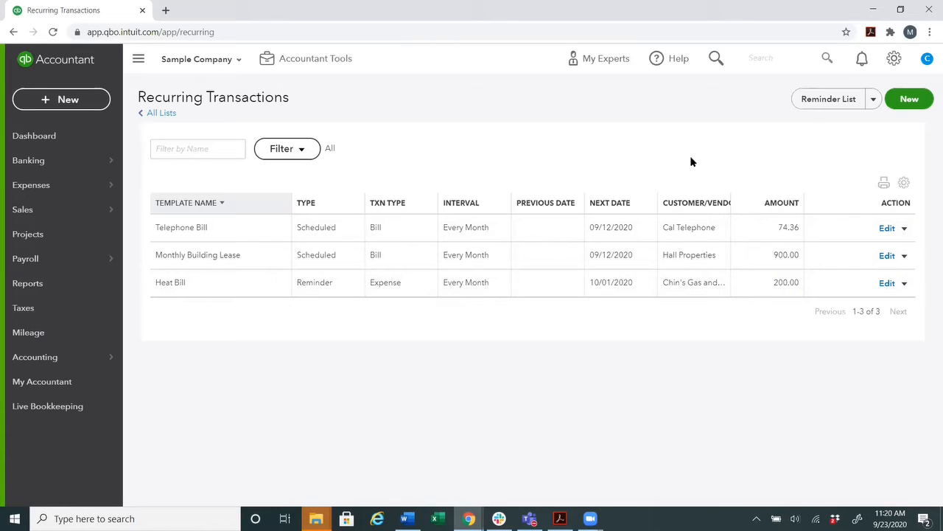
click(874, 107)
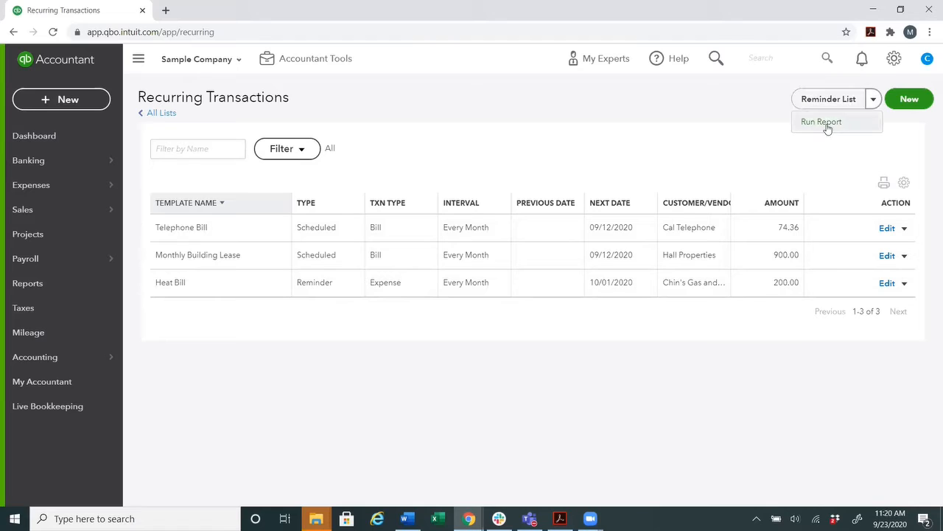
click(719, 154)
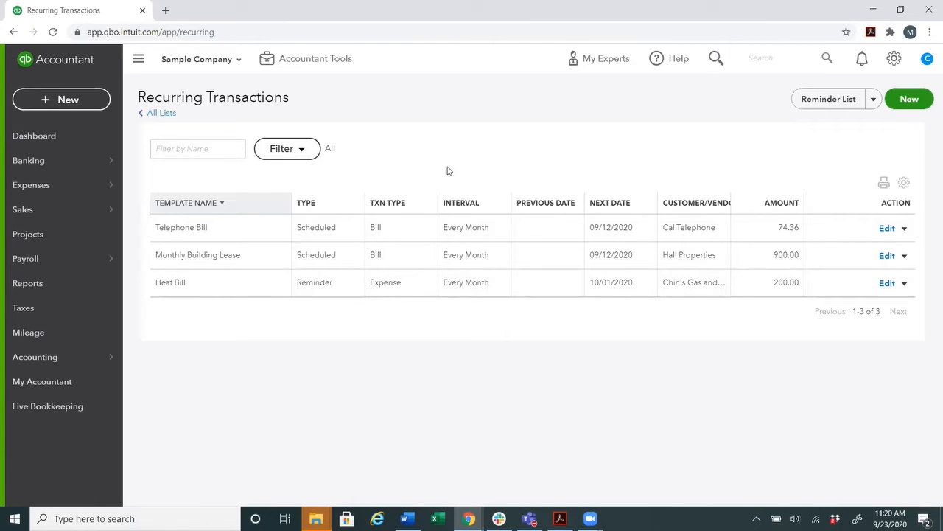
View the company dashboard and reopen the recurring transactions list from the company settings.
mouse_move(60, 152)
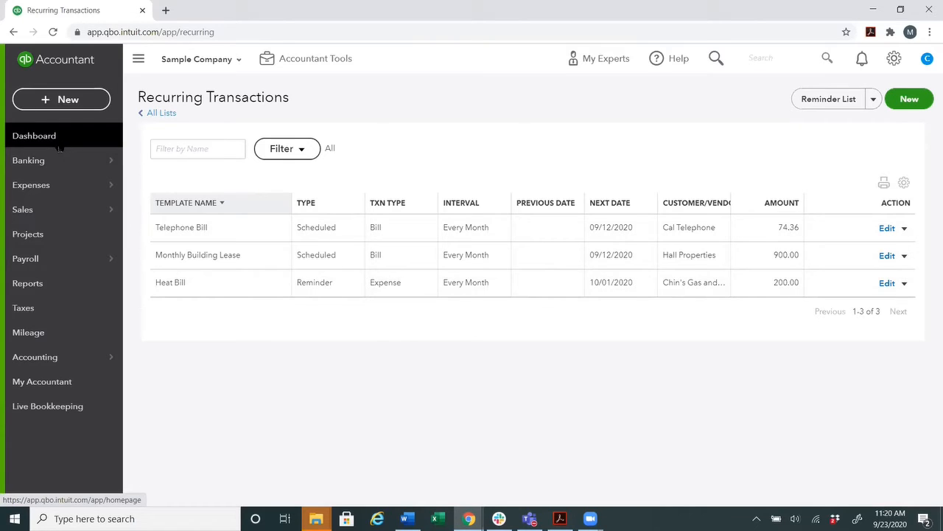
click(59, 144)
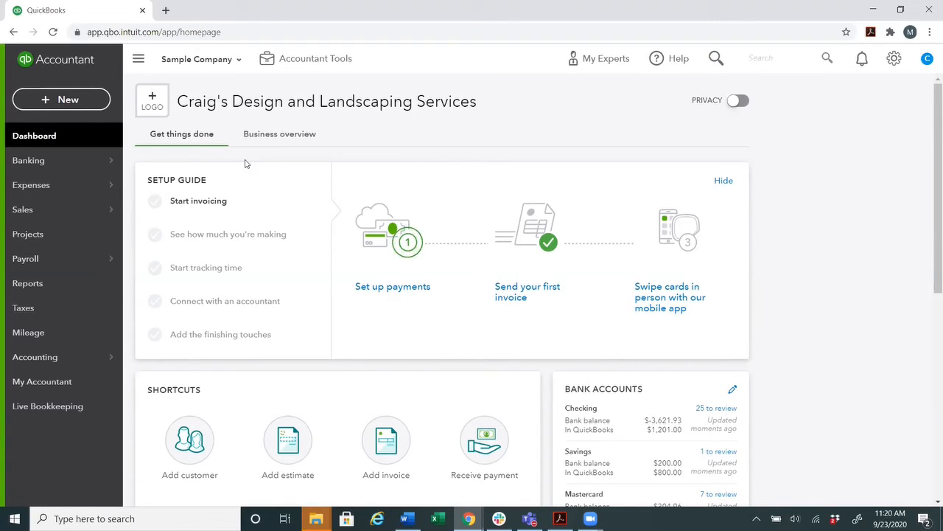
mouse_move(73, 168)
click(893, 59)
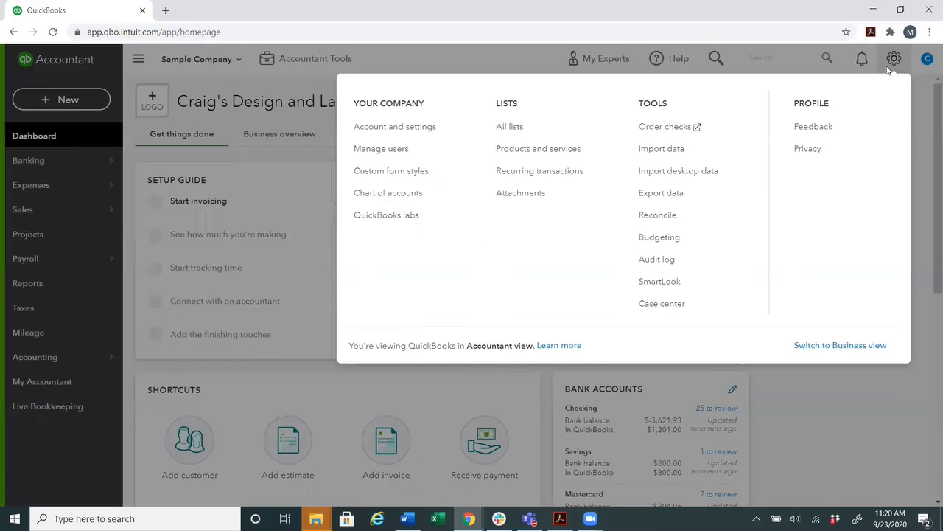
click(546, 171)
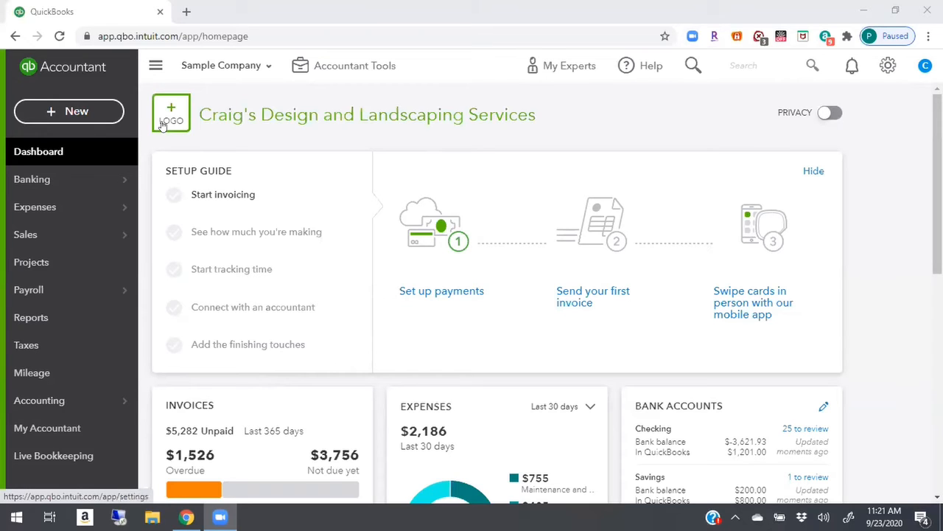
Start a new invoice for the customer Amy's Bird Sanctuary from its customer record.
click(27, 237)
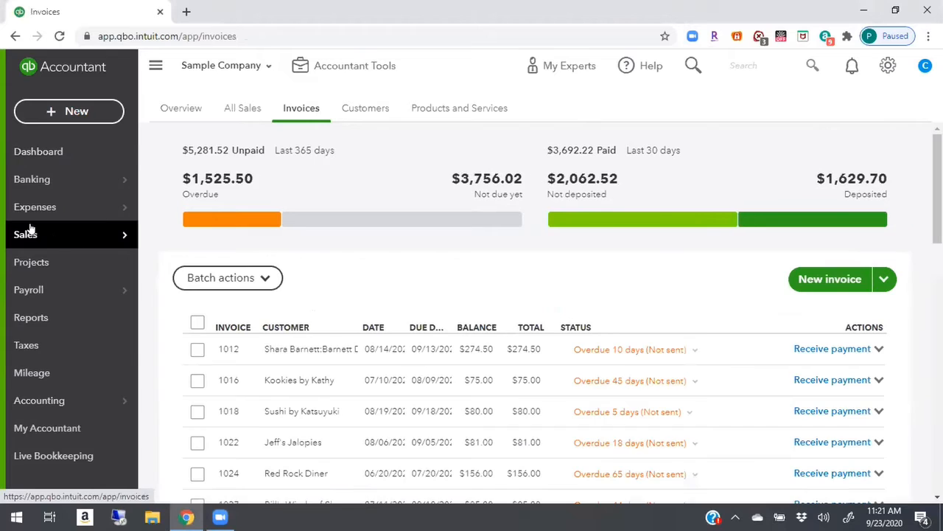
click(368, 109)
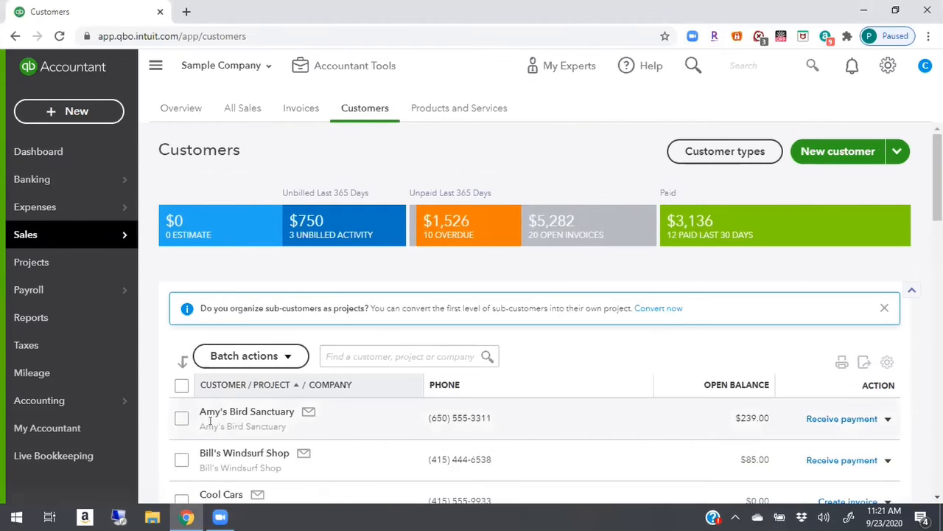
click(211, 413)
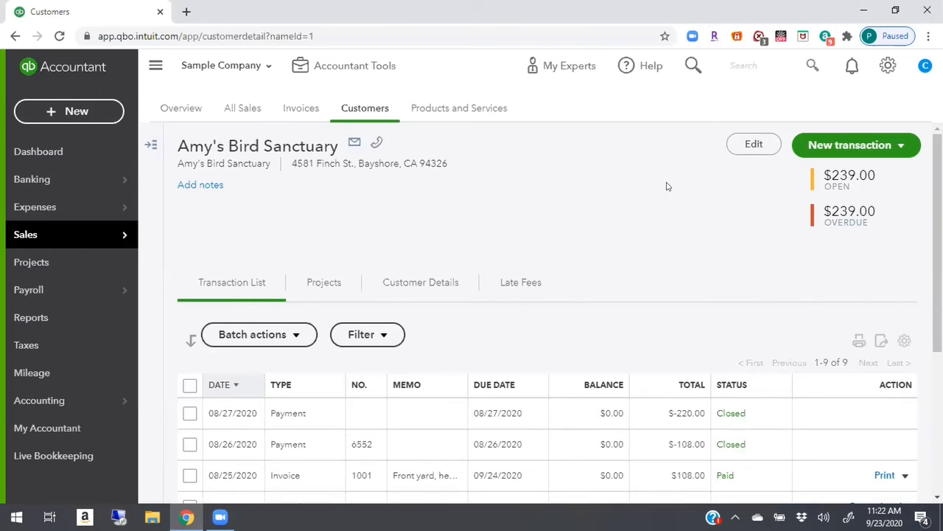
click(881, 148)
click(813, 174)
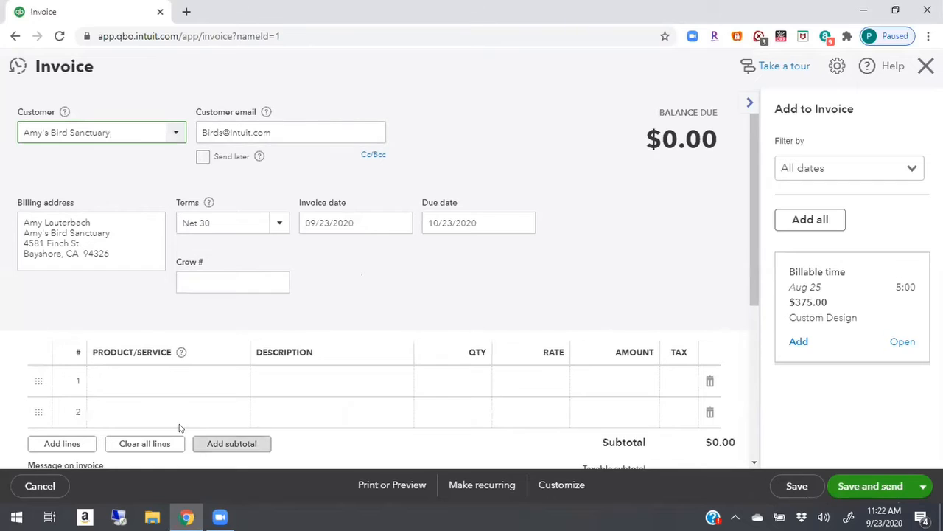
Add Landscaping:Gardening as the first invoice line and change its description to "Monthly Gardening Service".
click(150, 377)
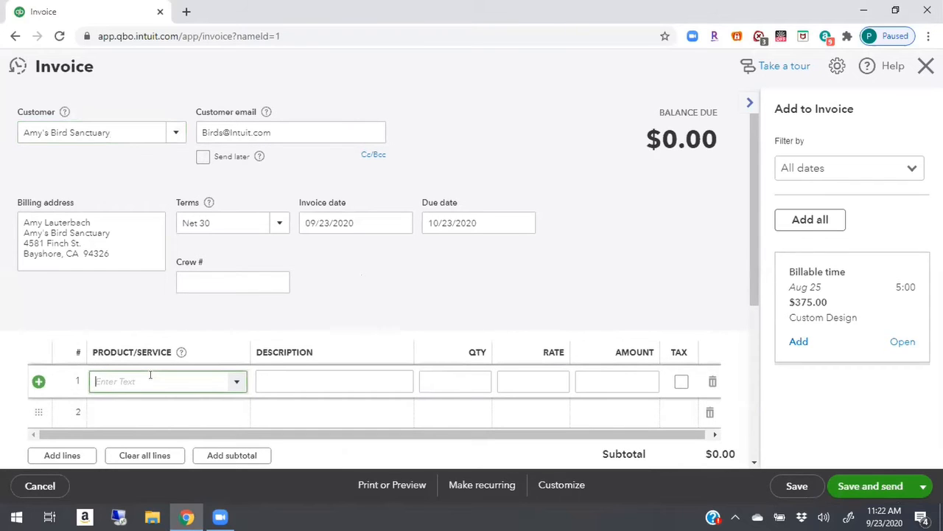
click(236, 381)
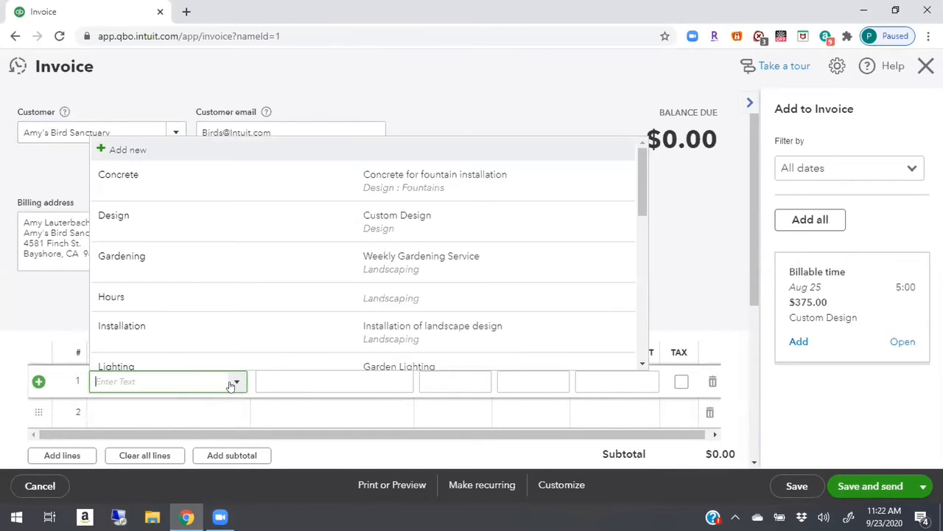
click(111, 255)
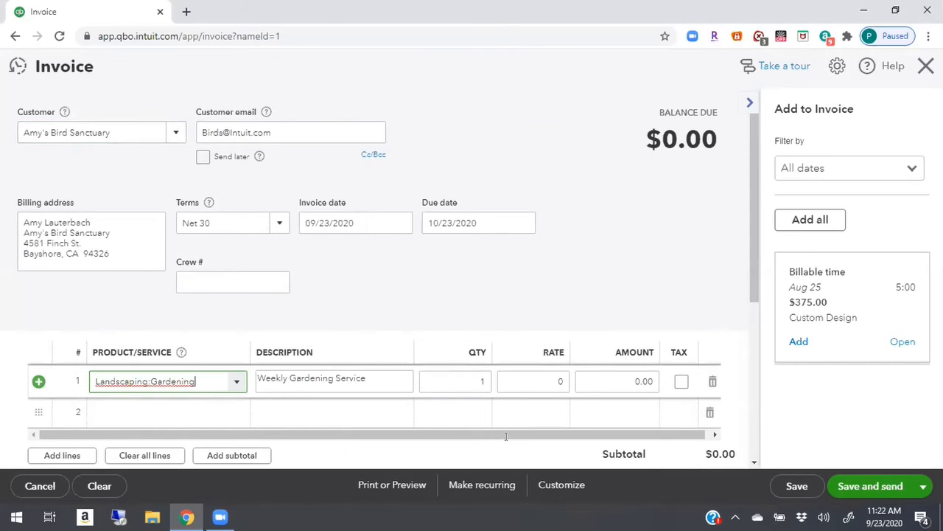
click(288, 378)
drag(288, 379, 254, 370)
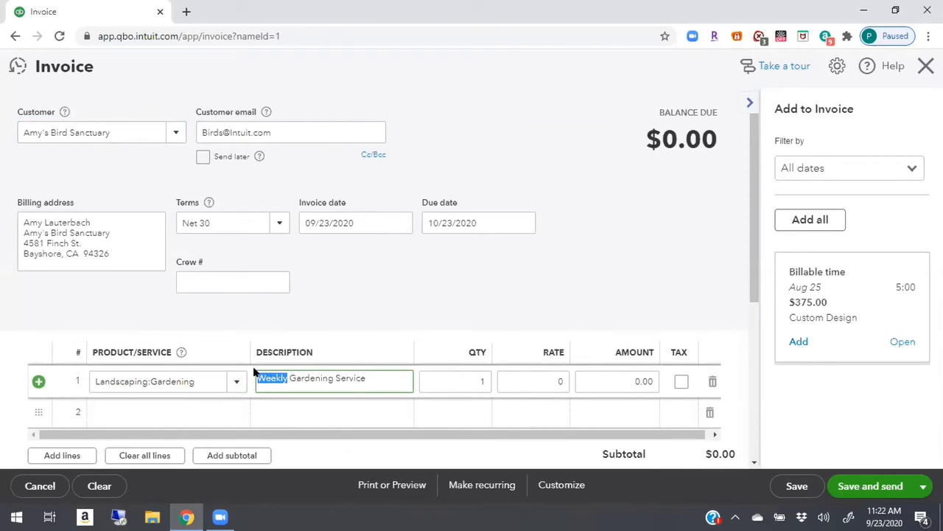
text(Monthly)
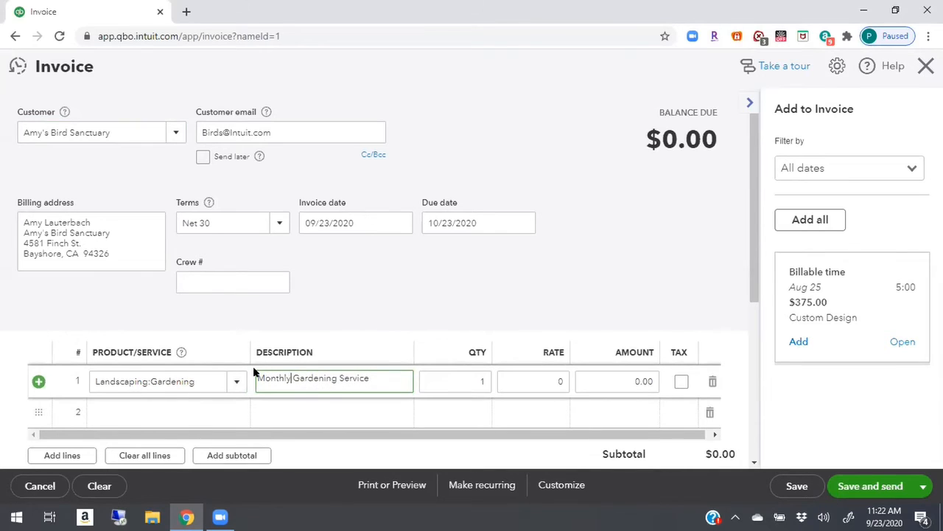
Set the gardening line's rate to 200.00 and check the rest of the invoice.
key(Tab)
key(Tab)
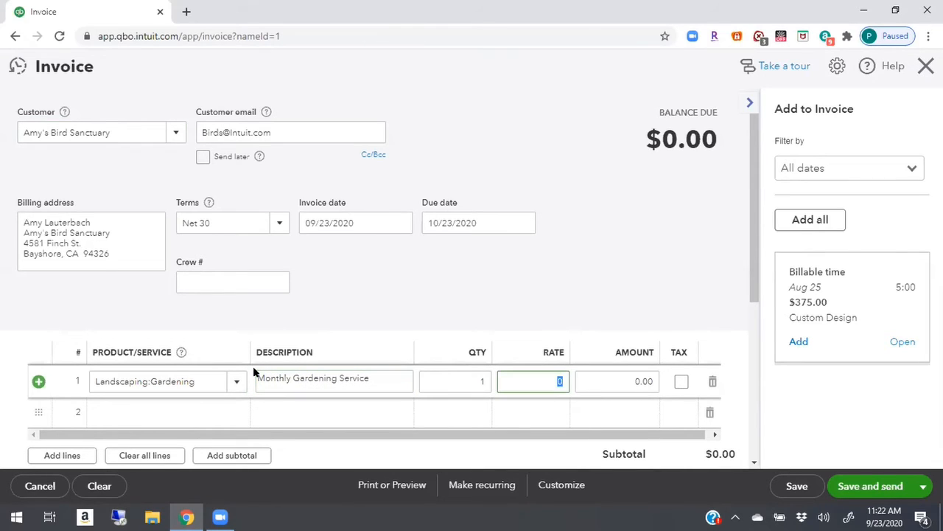
text(200.00)
key(Tab)
scroll(251, 368, down, 1)
scroll(247, 372, down, 5)
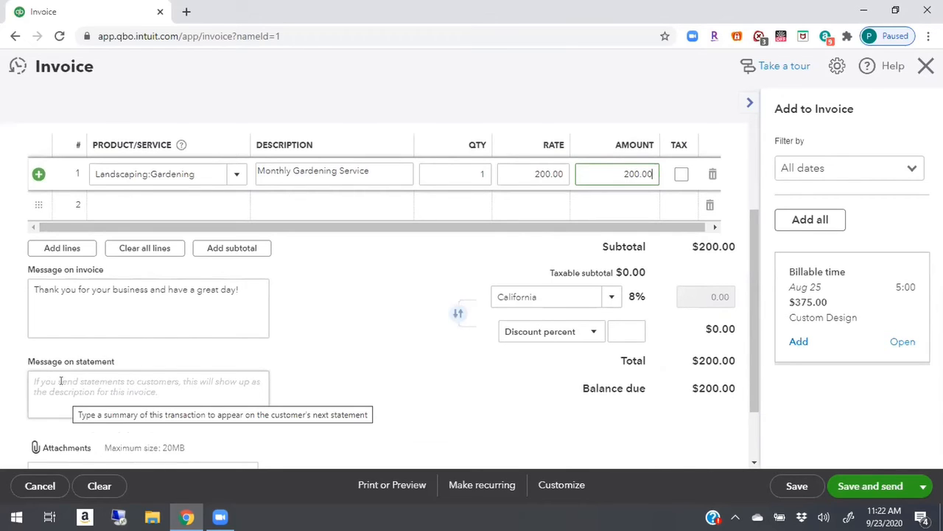
scroll(334, 337, down, 2)
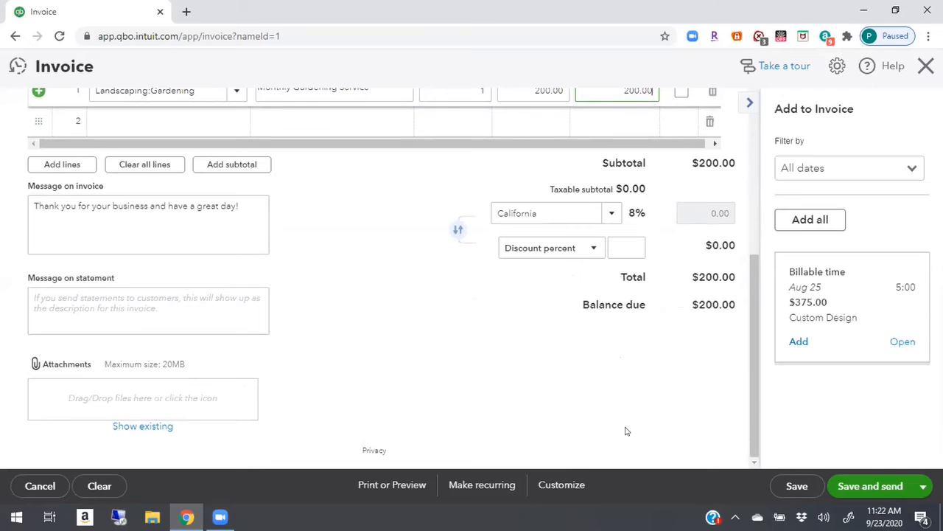
Make the invoice recurring and set its start date to 10/01/2020.
click(463, 480)
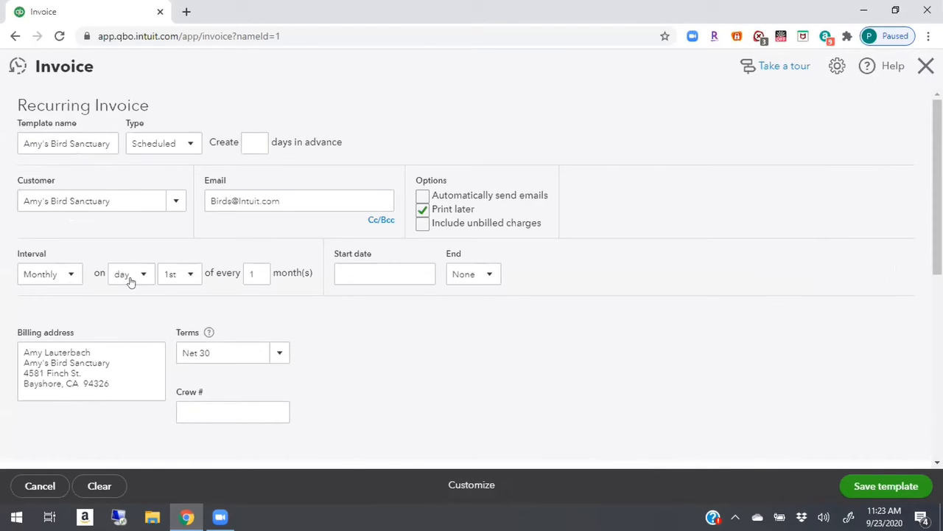
click(364, 272)
click(424, 274)
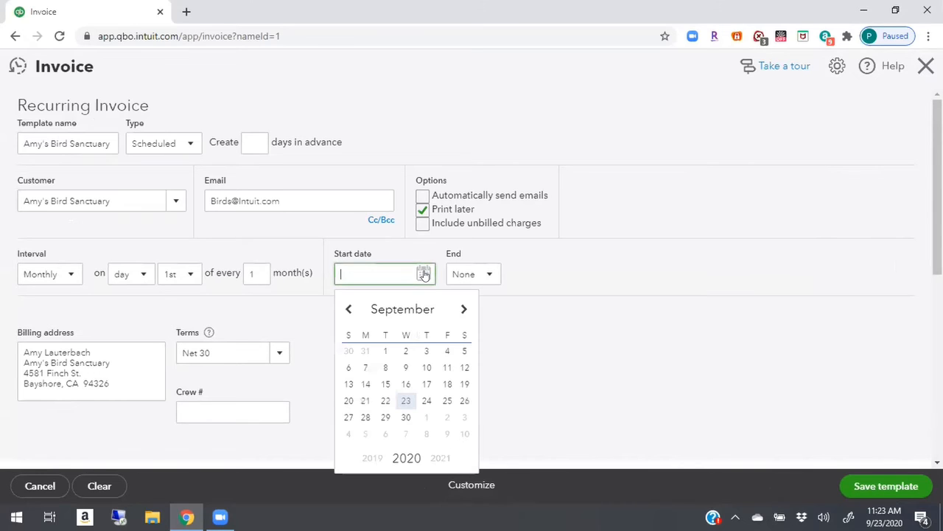
click(461, 309)
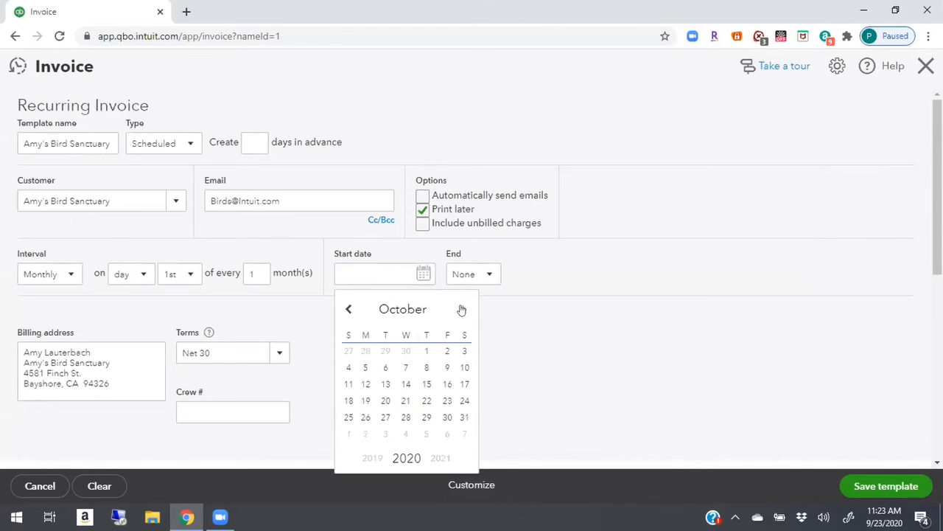
click(426, 353)
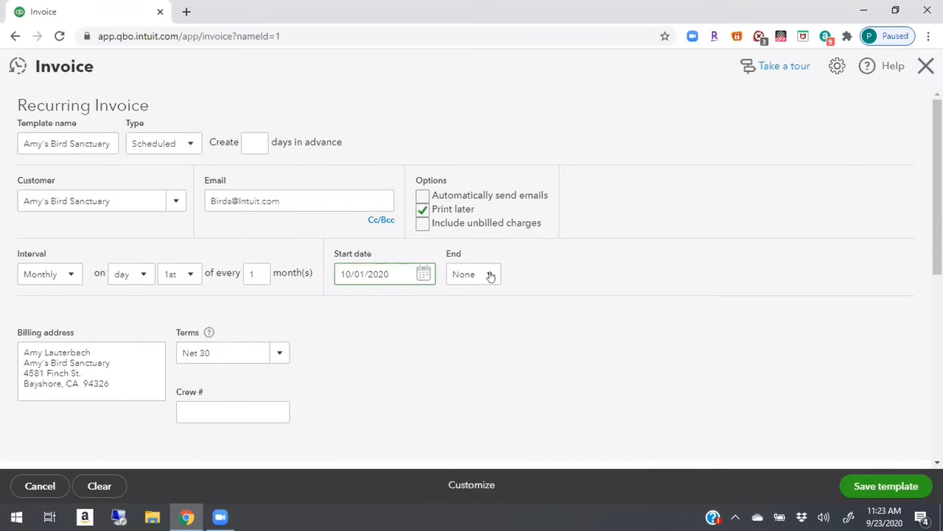
Review the recurring invoice's line items and messages, and save the template.
scroll(215, 317, down, 4)
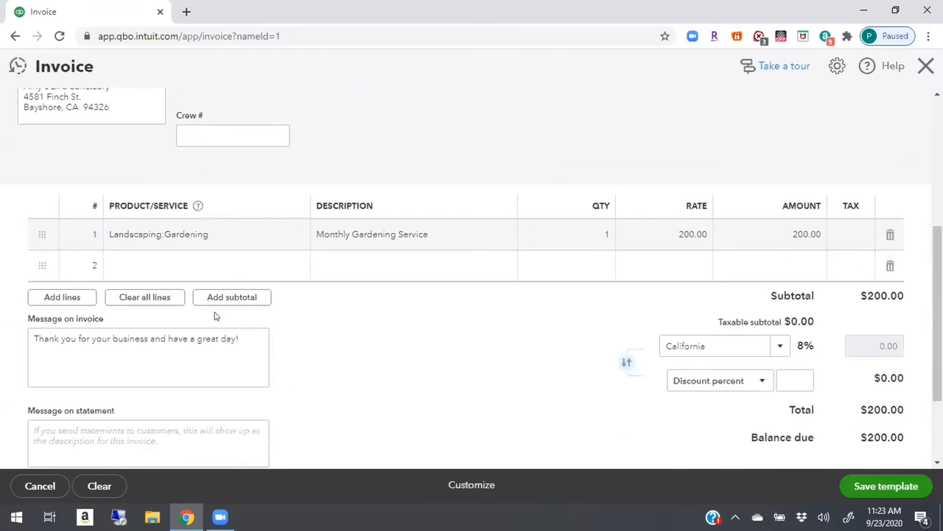
scroll(216, 317, down, 1)
scroll(336, 342, down, 1)
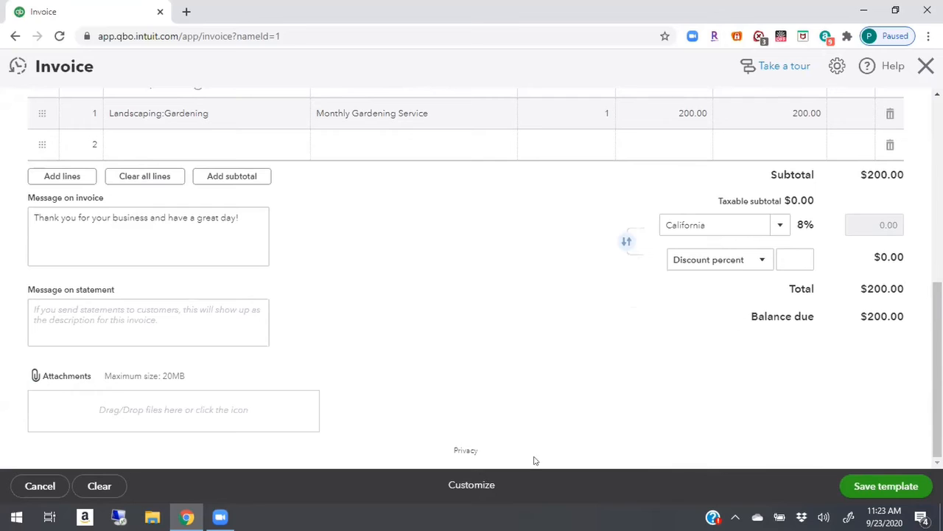
click(882, 487)
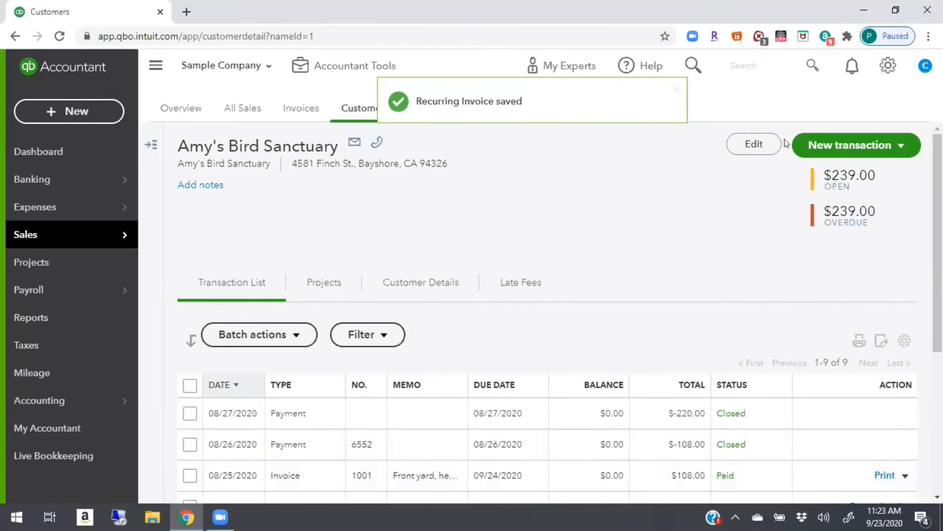
Open the recurring transactions list and examine the Amy's Bird Sanctuary template and the actions available for it.
click(887, 67)
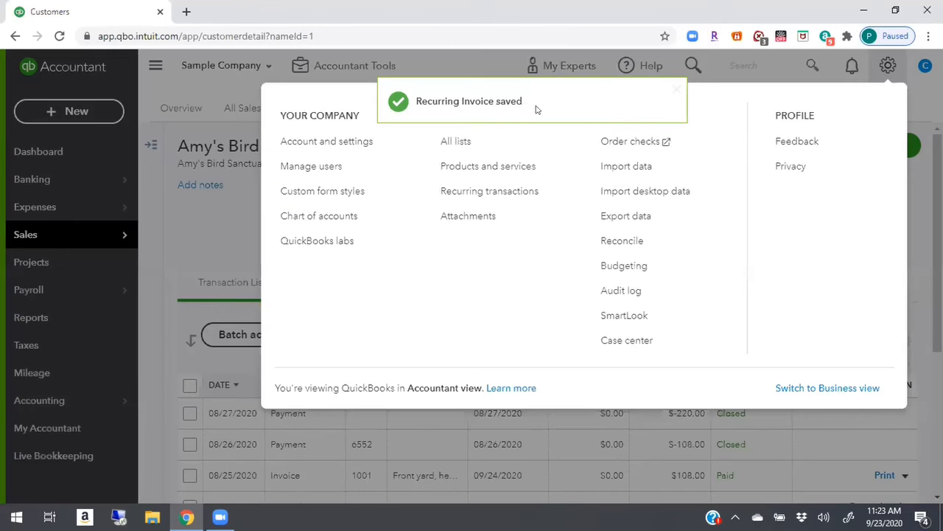
click(488, 190)
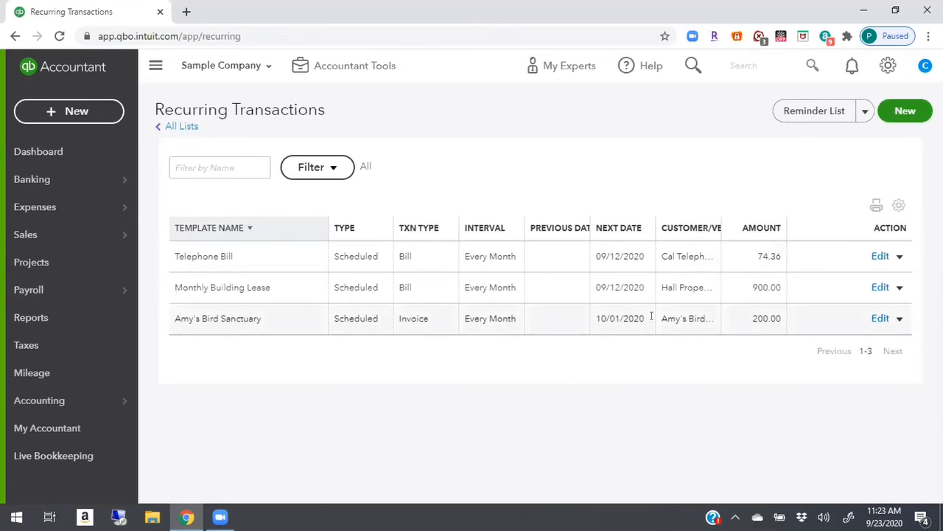
click(879, 318)
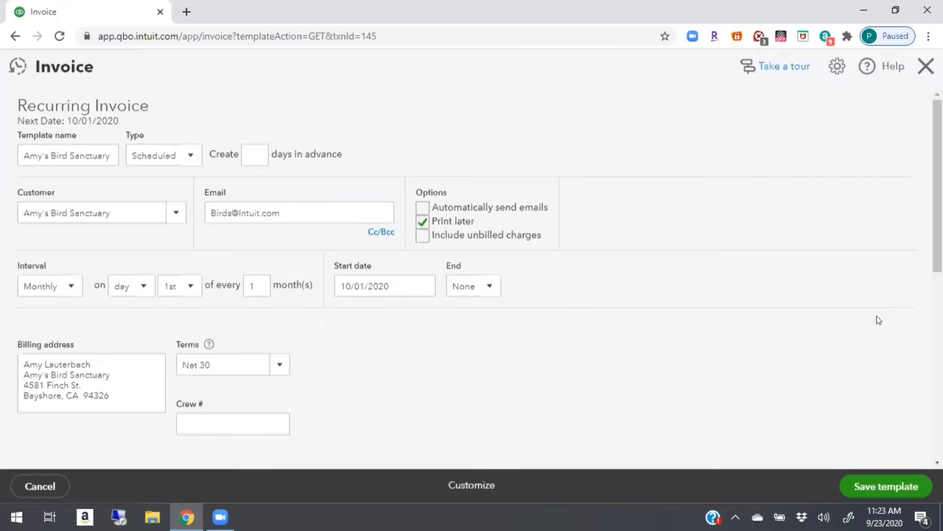
scroll(878, 320, down, 2)
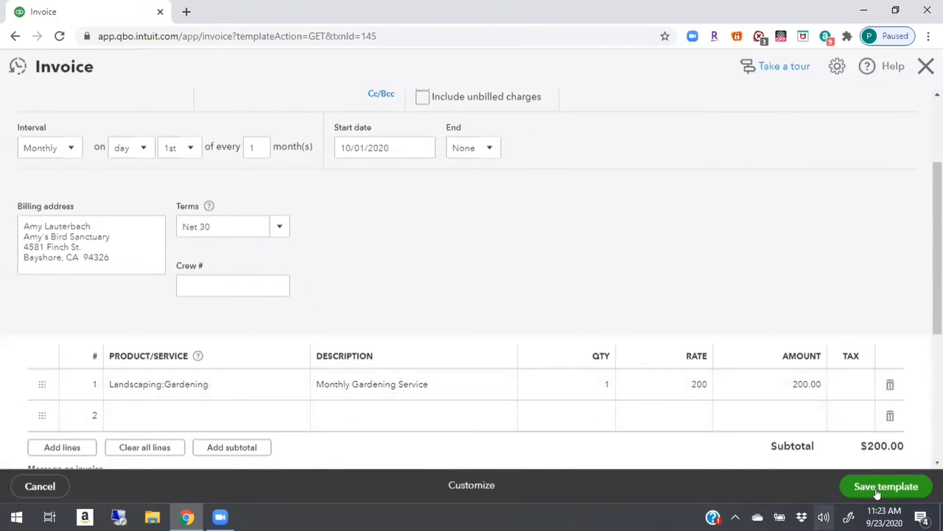
click(926, 67)
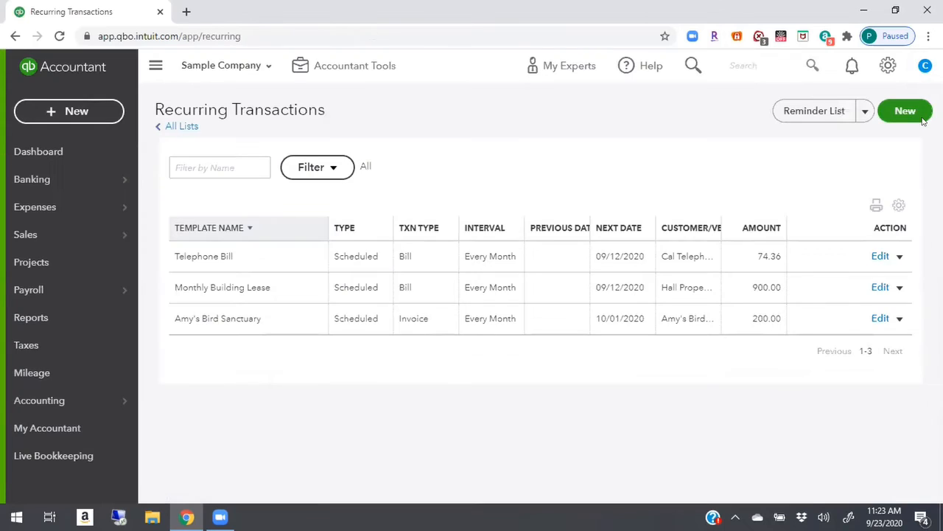
click(900, 318)
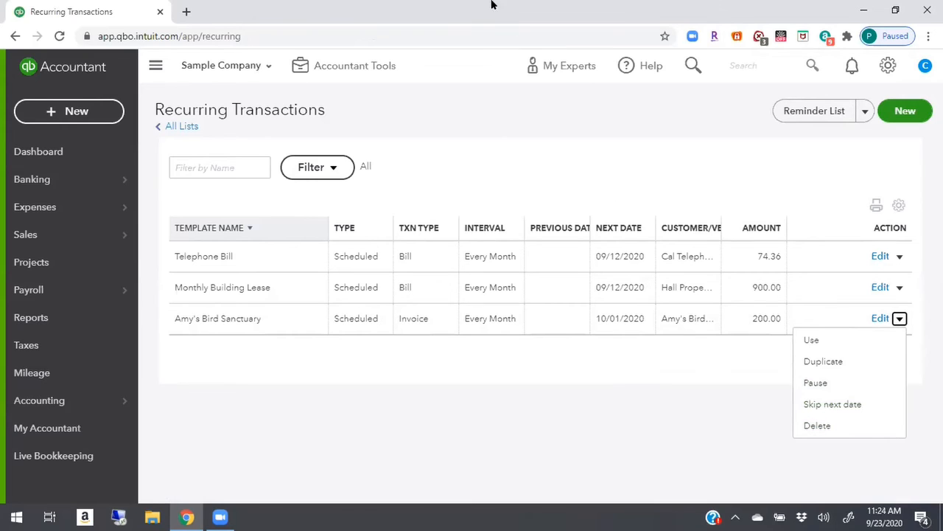
click(408, 125)
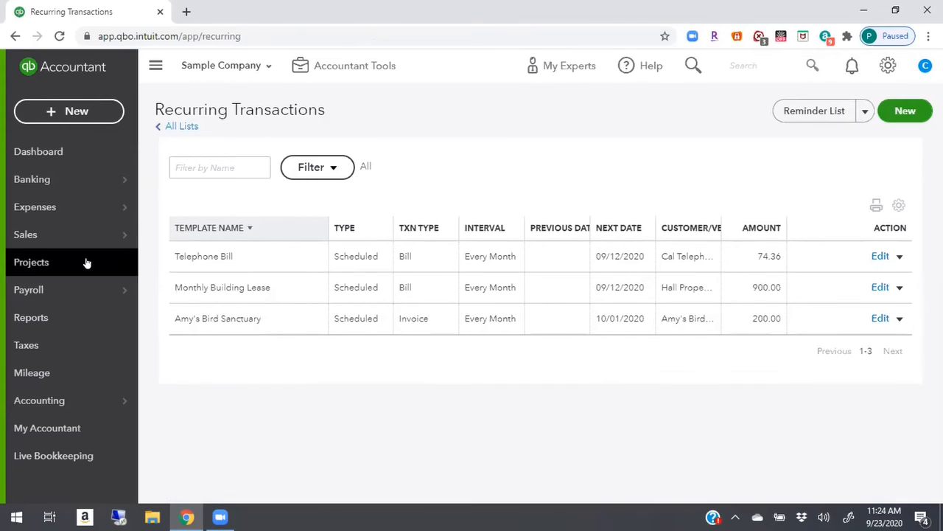
Open the sales invoices list and filter it to the overdue invoices.
click(21, 235)
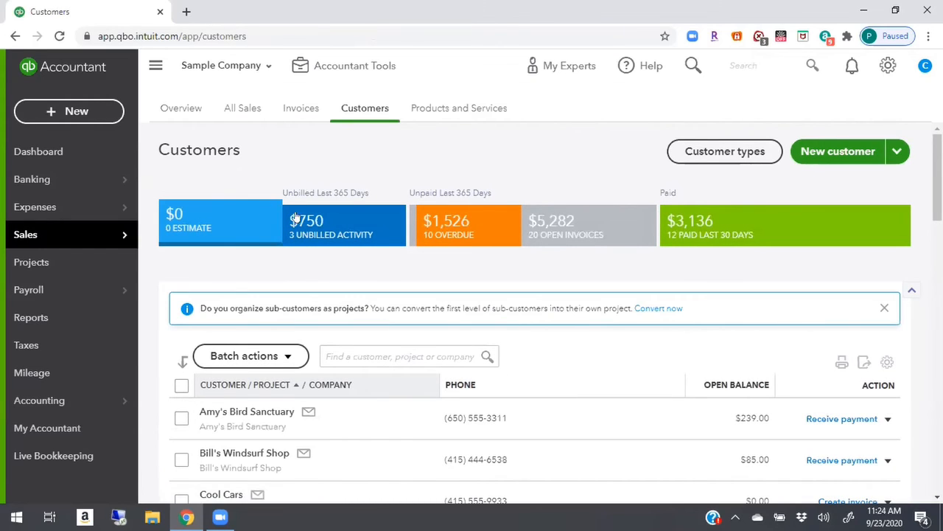
click(297, 111)
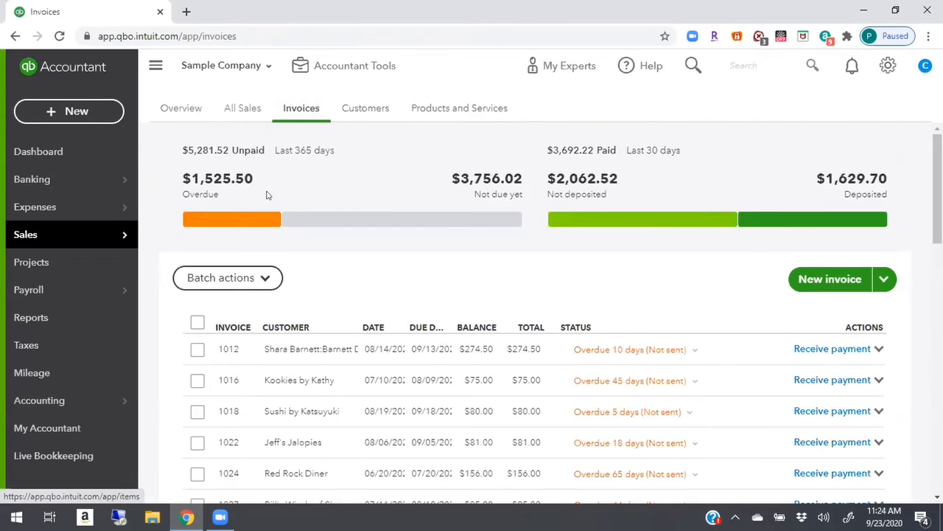
click(208, 219)
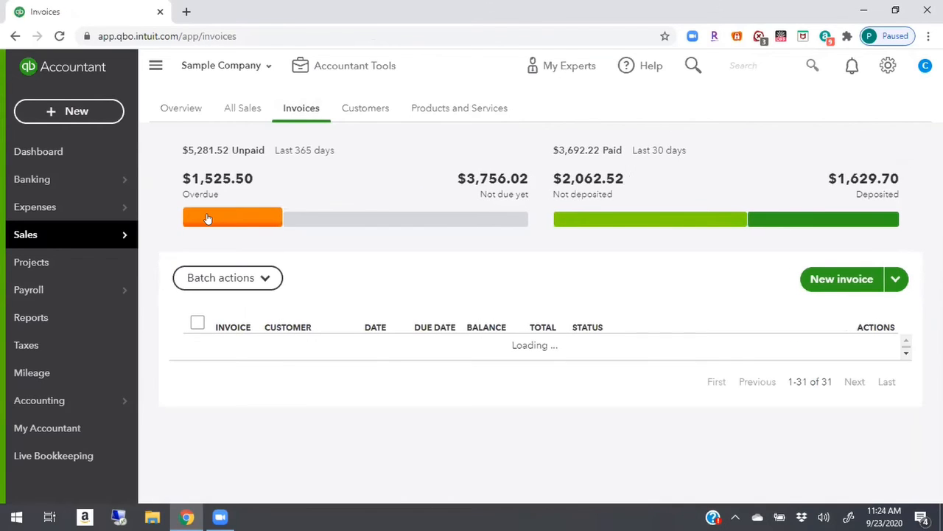
scroll(324, 272, down, 5)
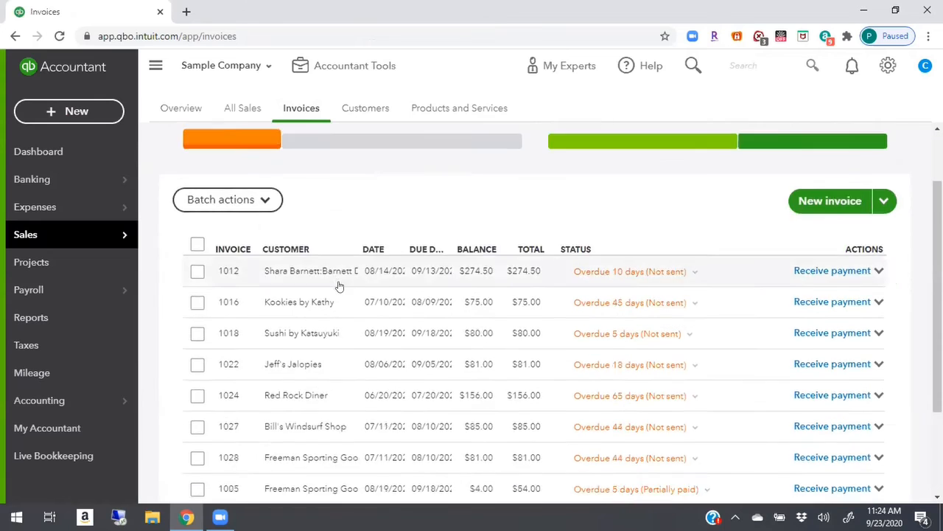
scroll(337, 284, up, 3)
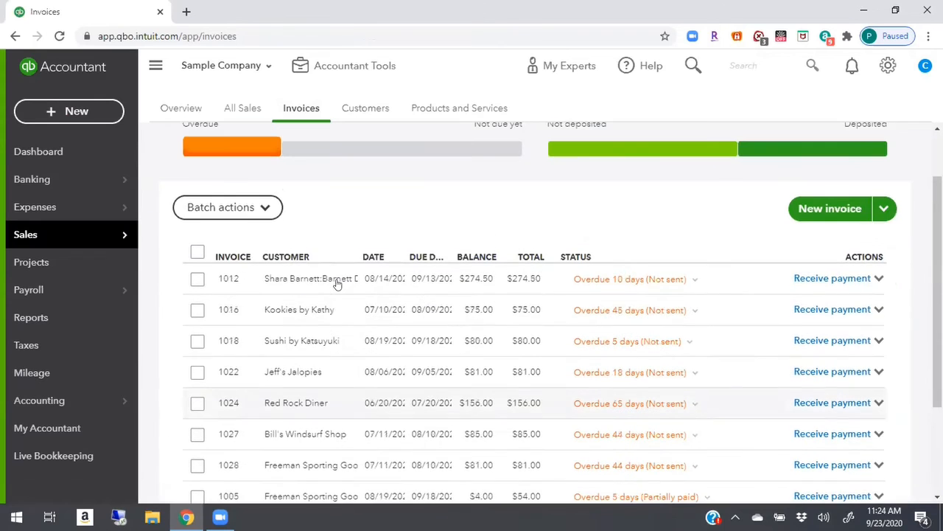
Select all the overdue invoices and send a reminder for them as a batch.
click(197, 252)
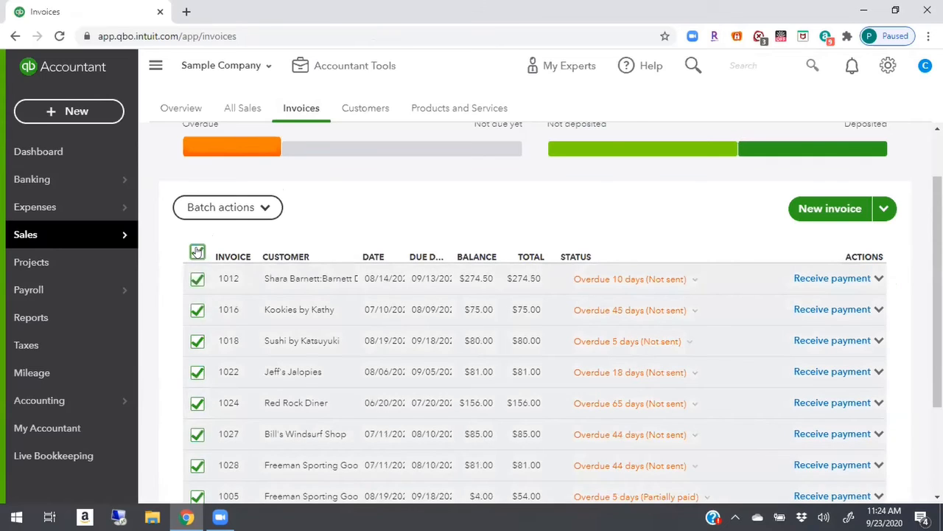
click(260, 207)
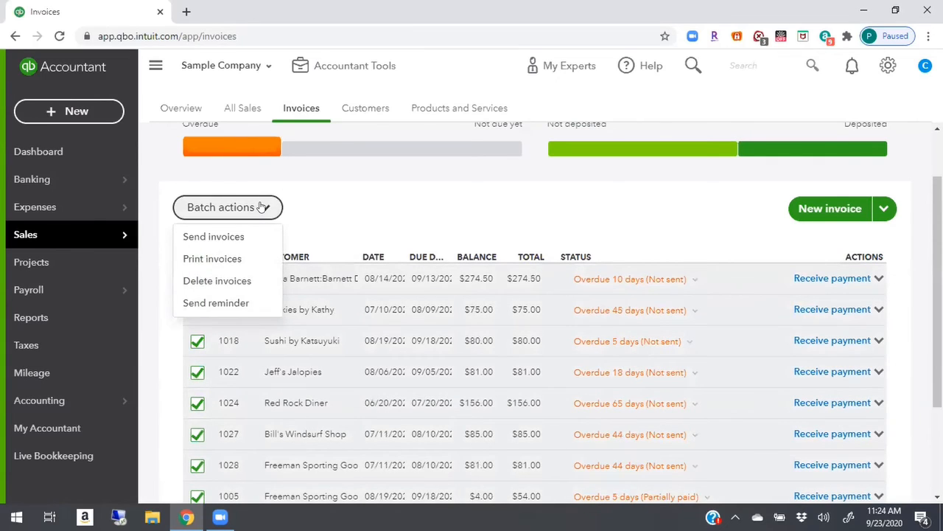
click(204, 303)
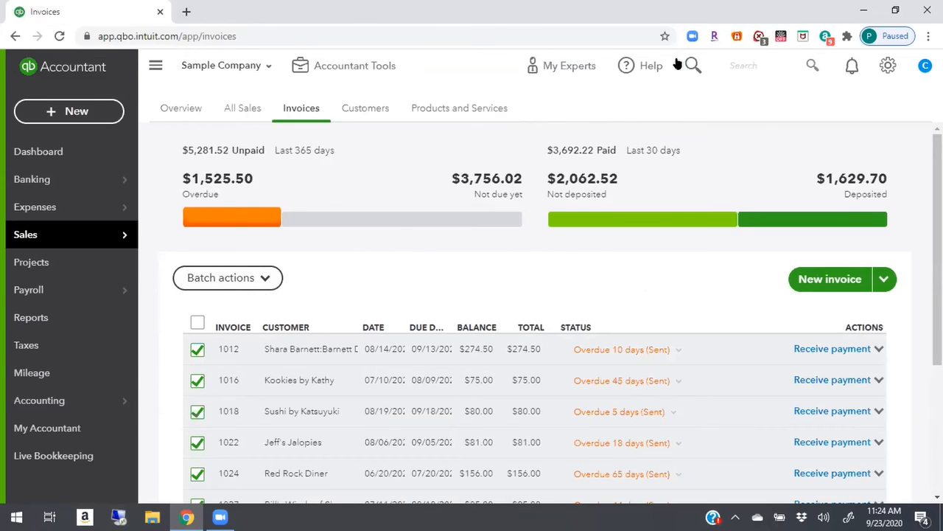
Open the company's account settings and go to the messages and reminders area of the sales settings.
click(882, 67)
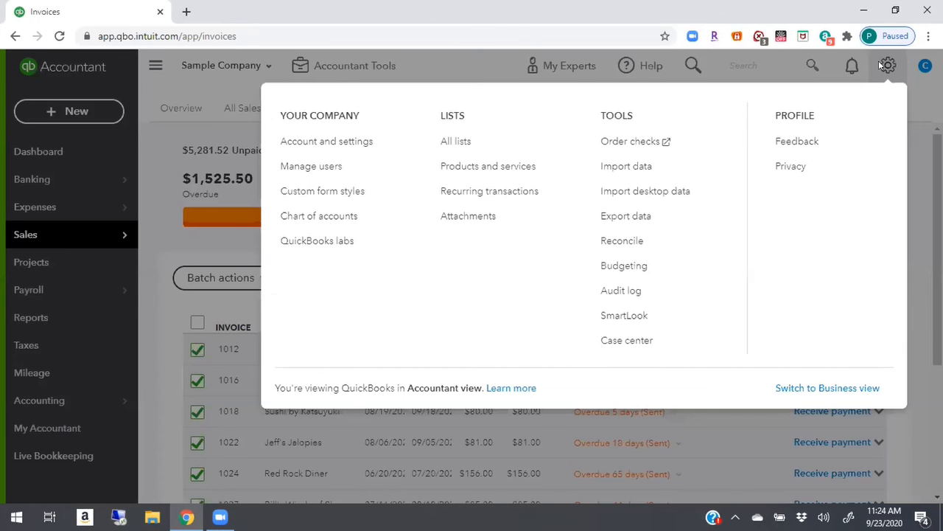
click(307, 144)
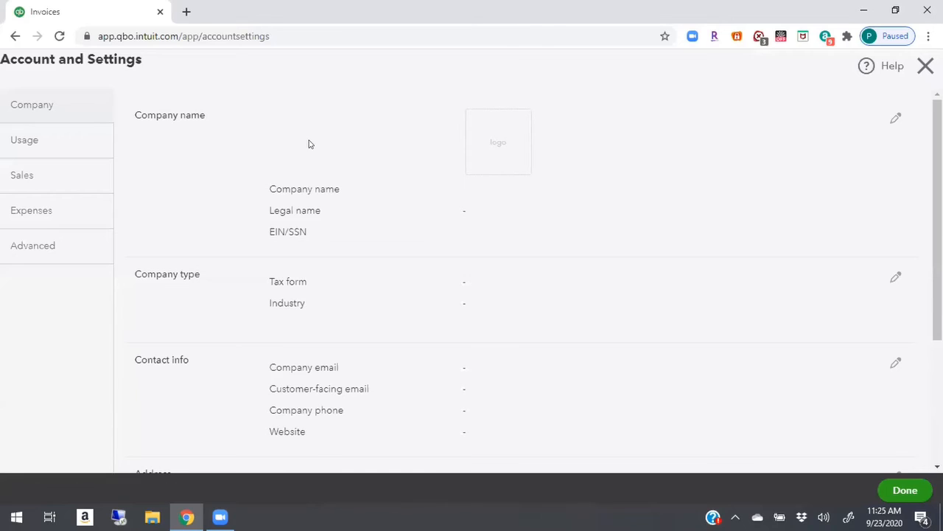
click(22, 175)
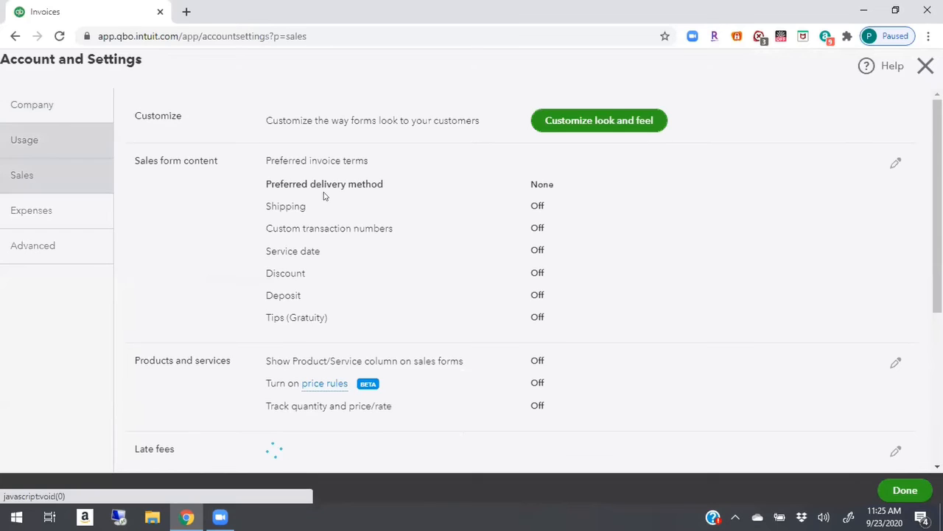
drag(937, 216, 937, 383)
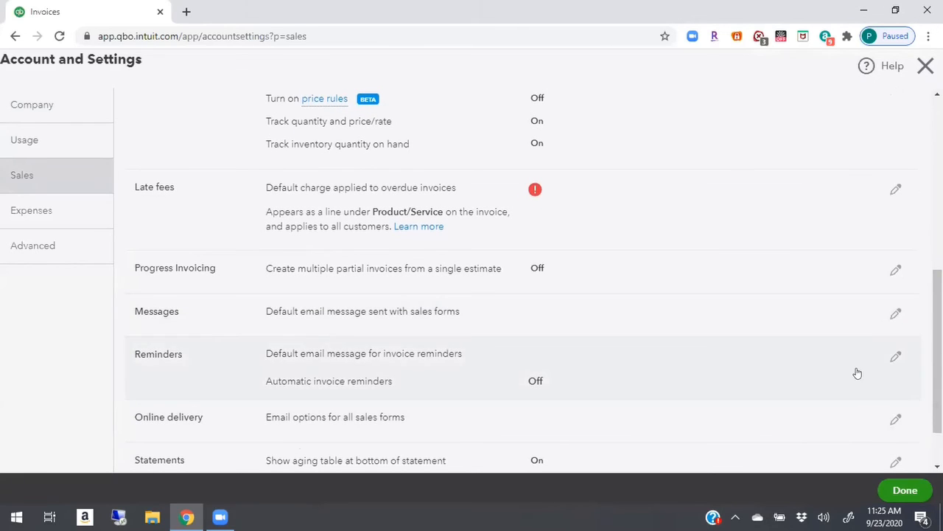
Open the default sales form messages for editing and review the invoice email subject, message and copy options.
click(896, 313)
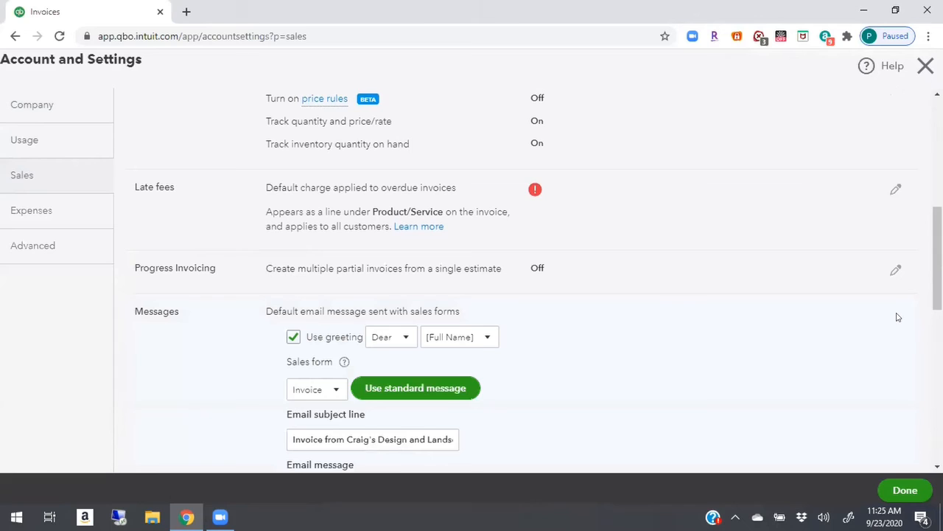
scroll(677, 298, down, 1)
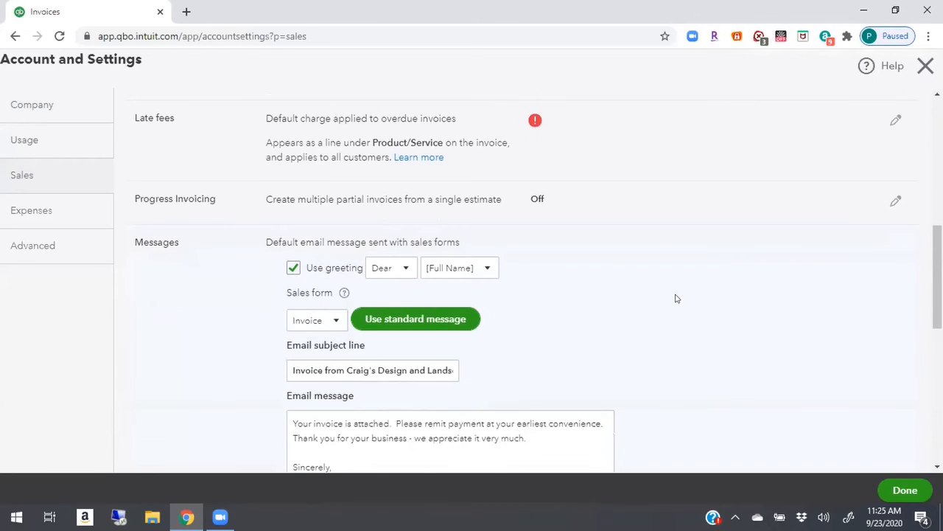
scroll(677, 299, down, 2)
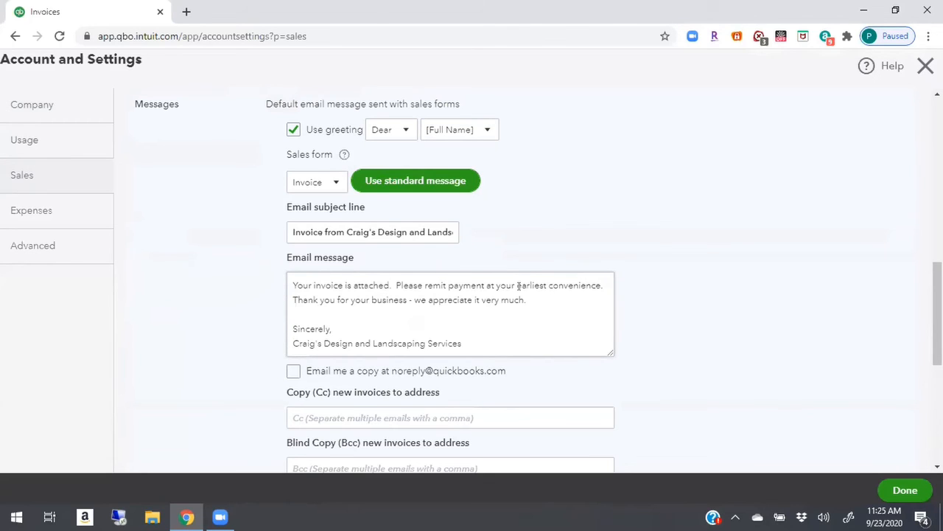
scroll(526, 292, down, 1)
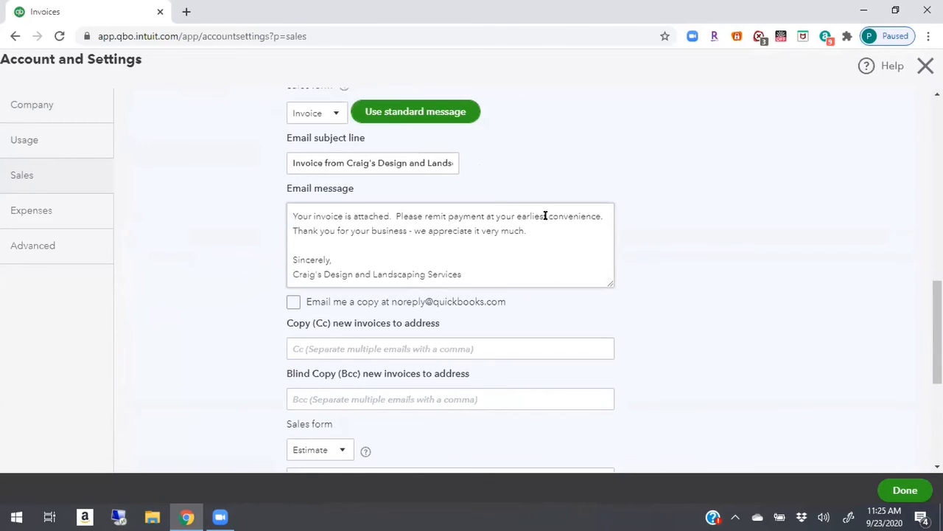
scroll(543, 242, down, 1)
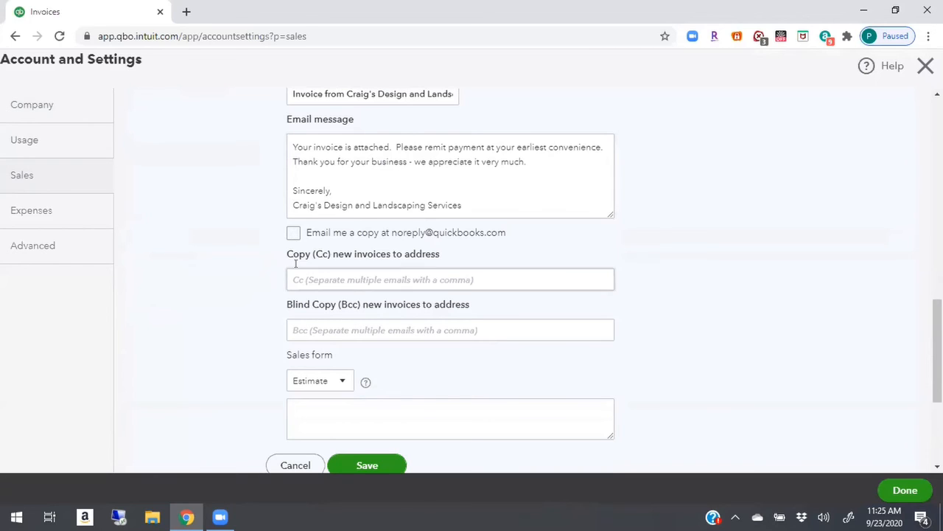
scroll(314, 275, down, 1)
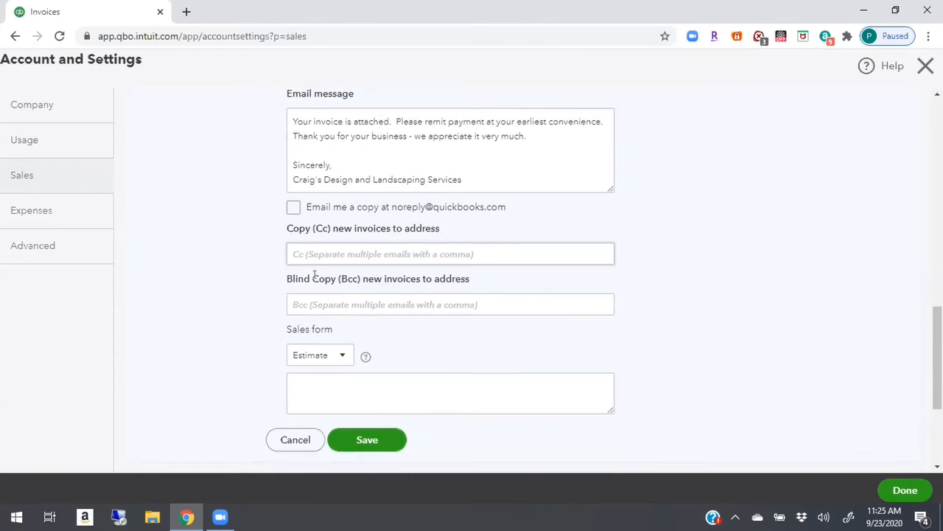
Show the default message for invoices and other sales forms, and save the message settings.
click(346, 310)
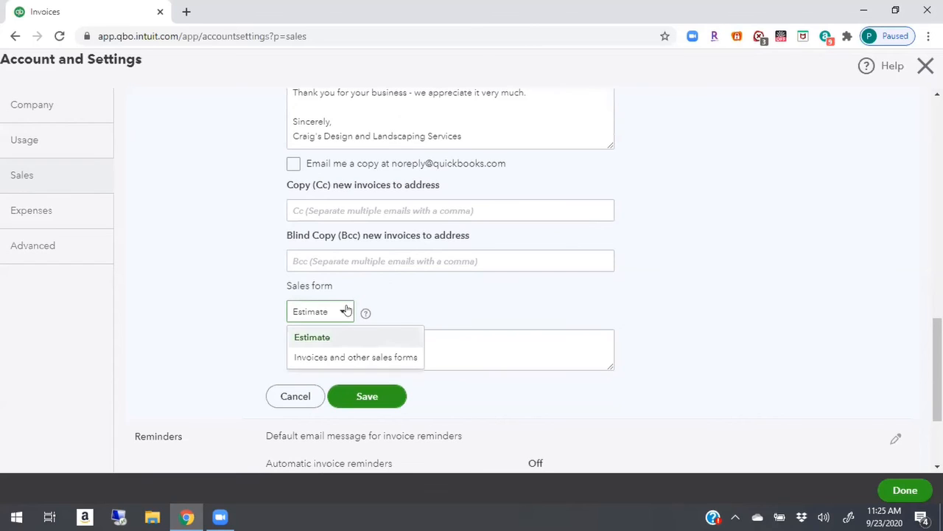
click(305, 356)
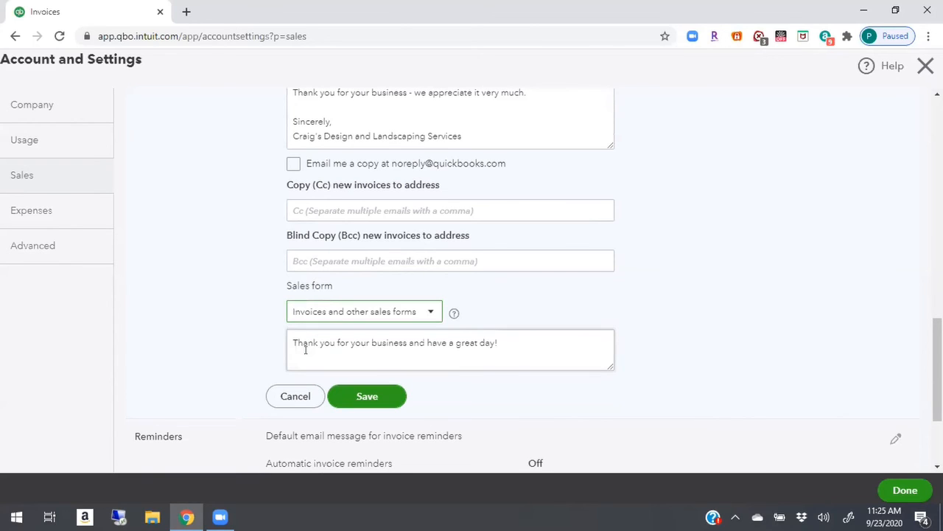
click(366, 396)
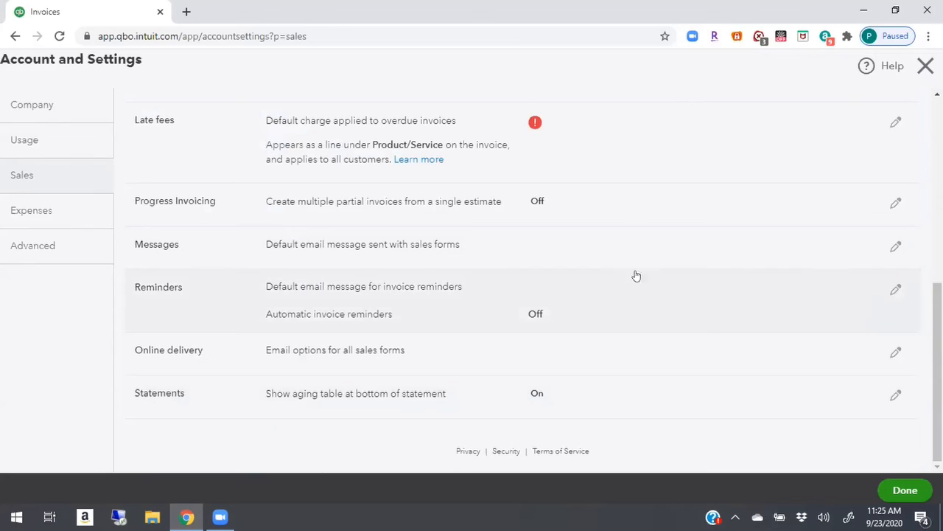
Open the reminder settings, switch on automatic invoice reminders to examine the Reminder 1 options, and switch them off again.
click(894, 289)
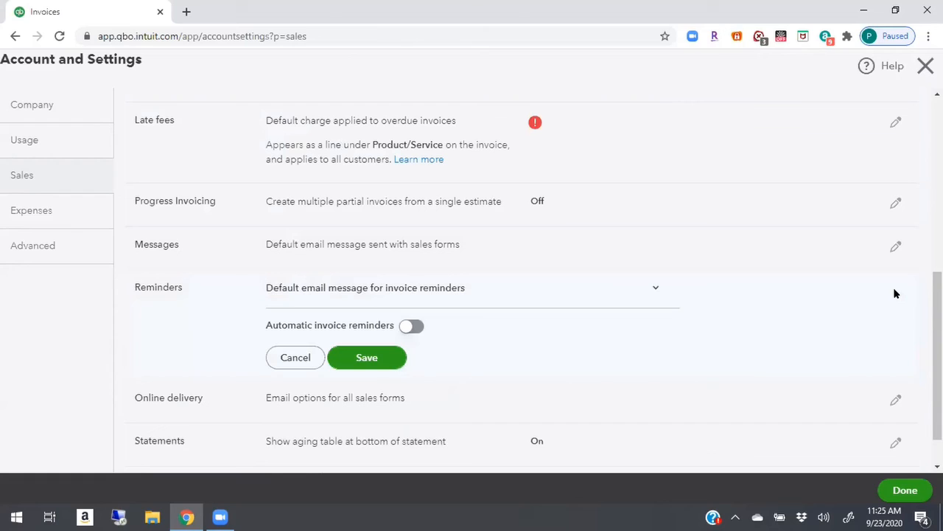
click(411, 327)
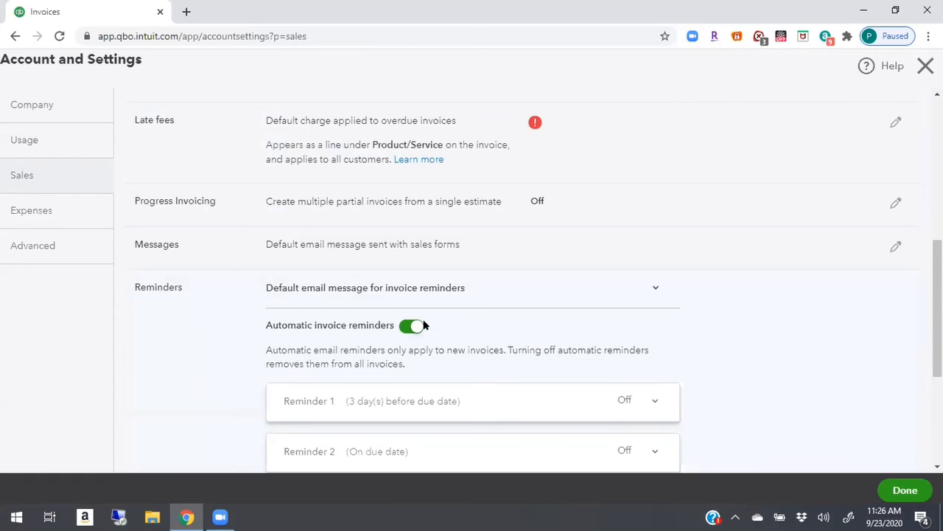
scroll(480, 373, down, 2)
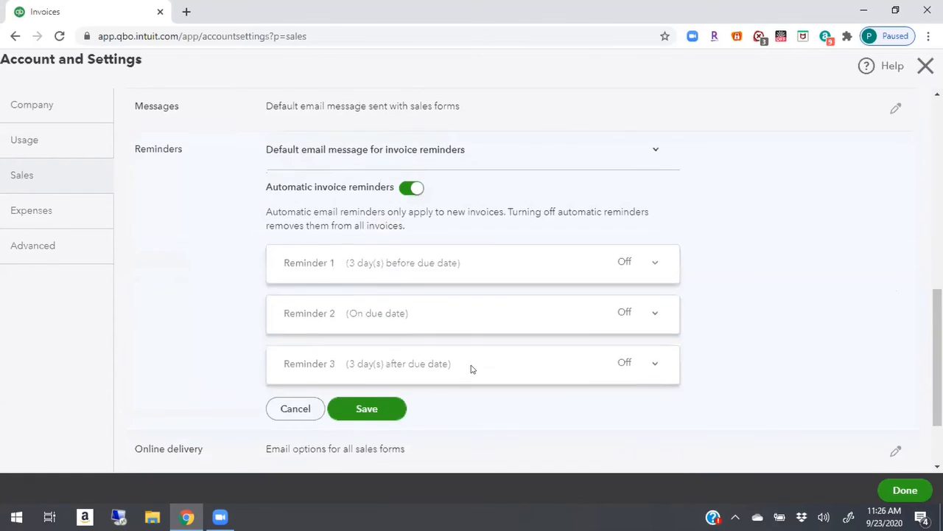
click(649, 264)
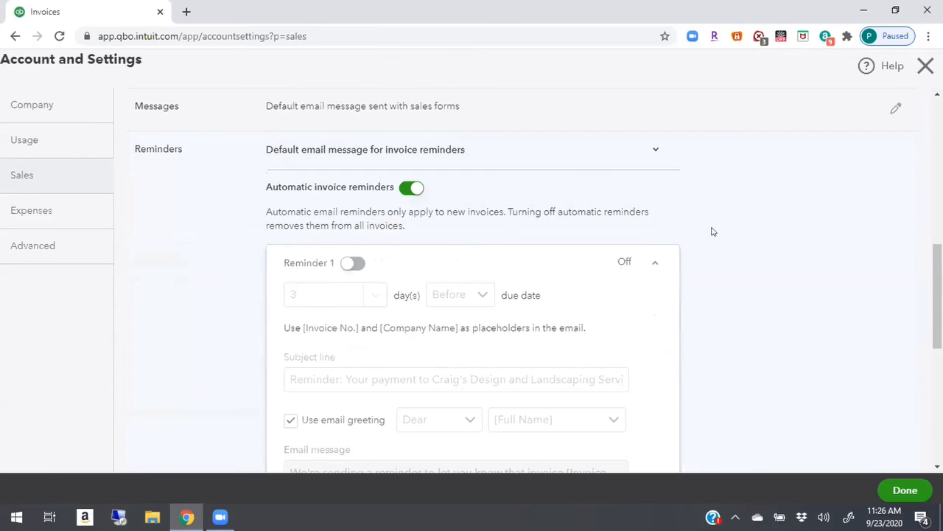
click(404, 188)
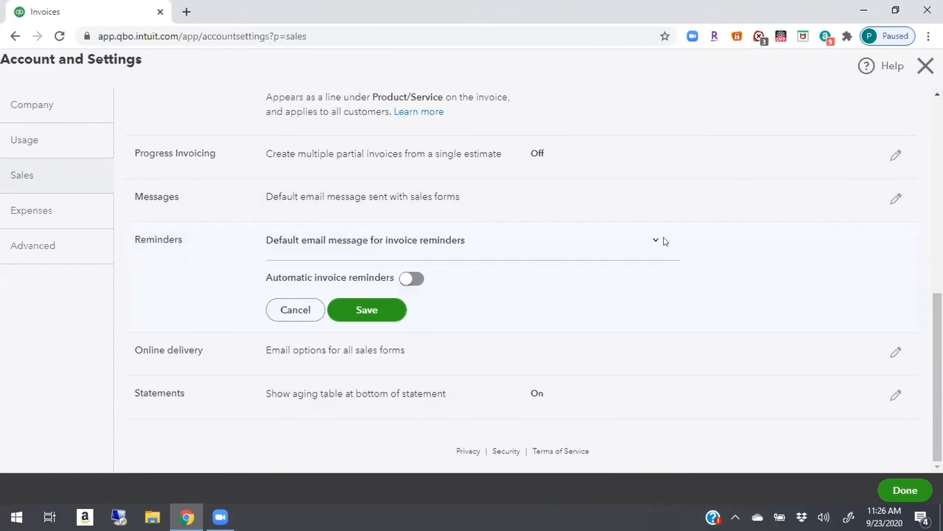
Review the default email message for invoice reminders, save the reminder settings, and close the account settings.
click(652, 243)
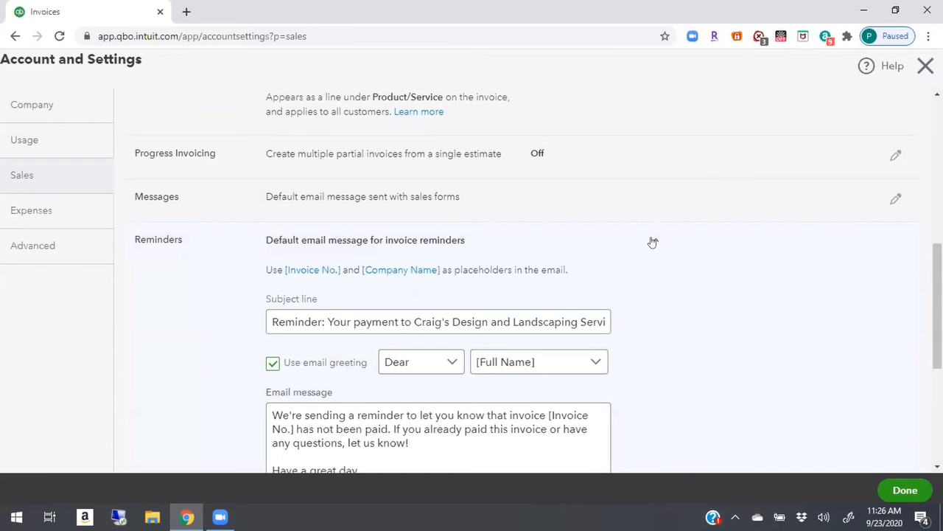
scroll(733, 315, down, 1)
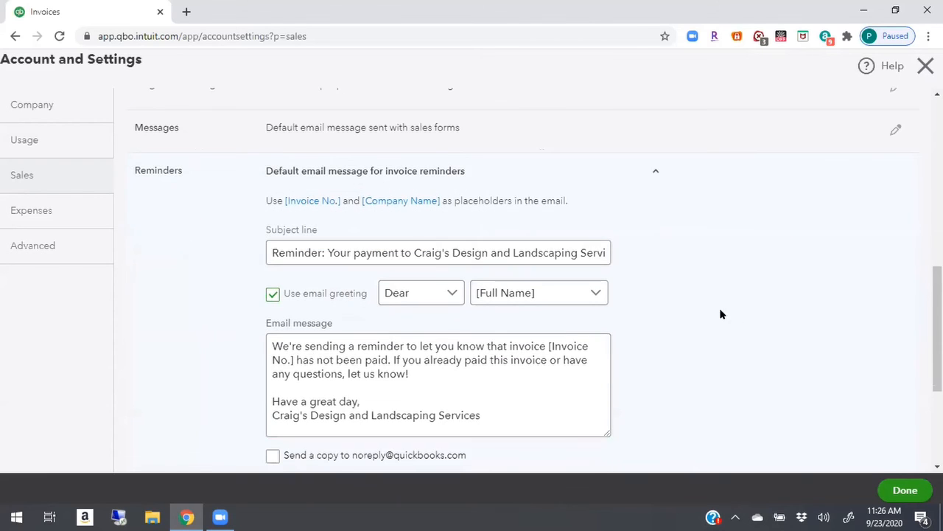
scroll(403, 317, down, 1)
click(403, 317)
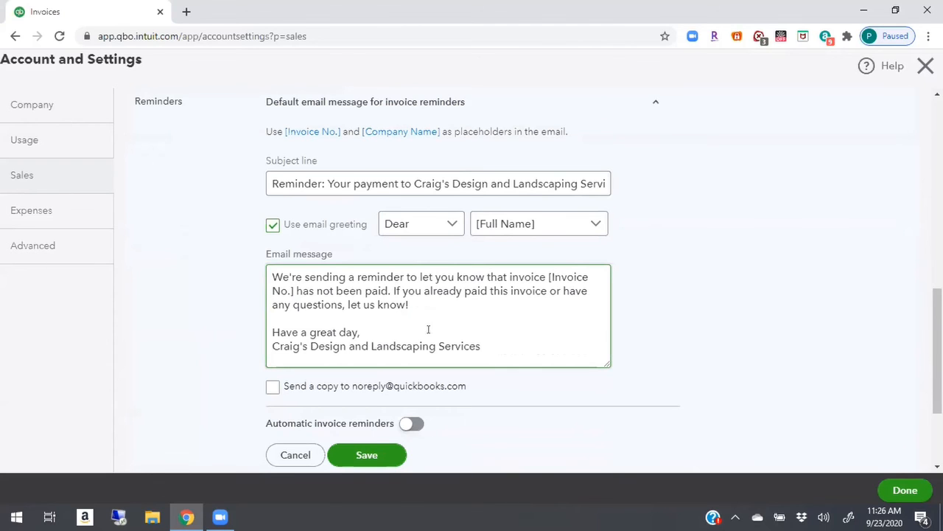
scroll(431, 330, down, 1)
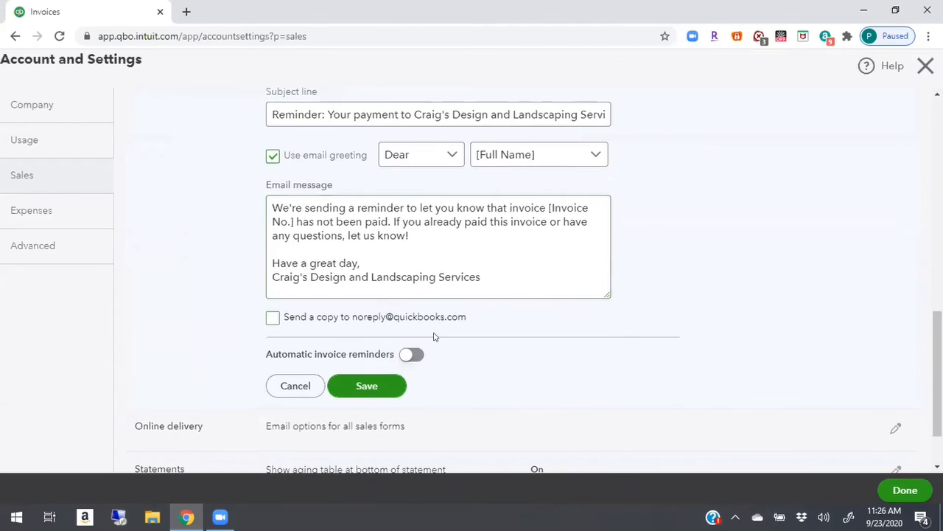
click(359, 386)
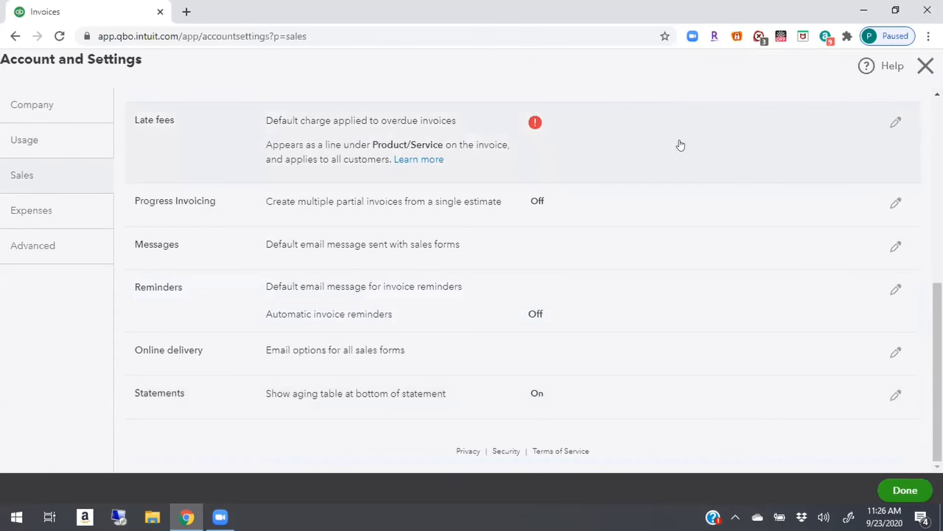
click(924, 68)
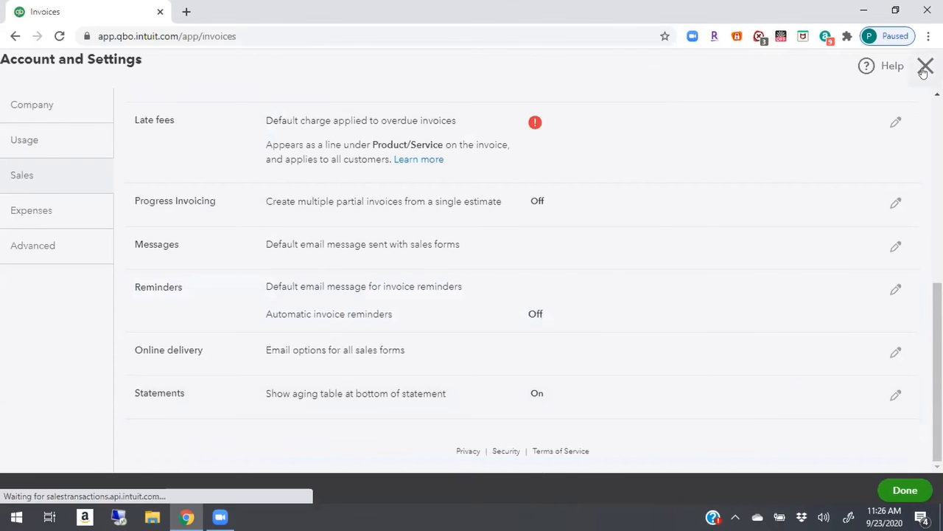